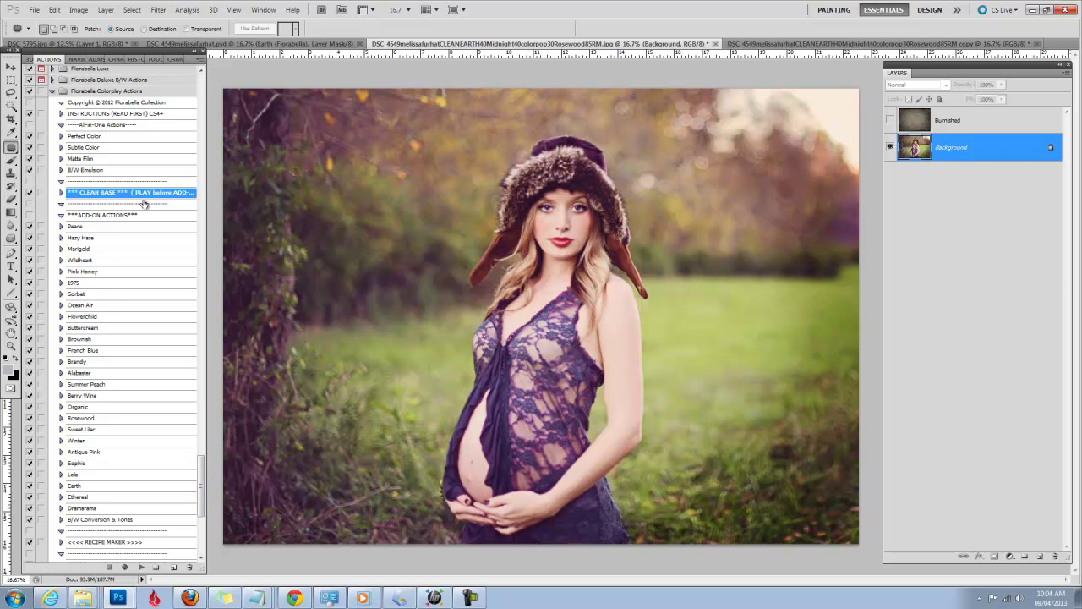
- Look through the Florabella Colorplay actions and compare the finished edit with the unedited copy of the photo
{"action": "left_click_drag", "start_coordinate": [201, 474], "coordinate": [202, 511]}
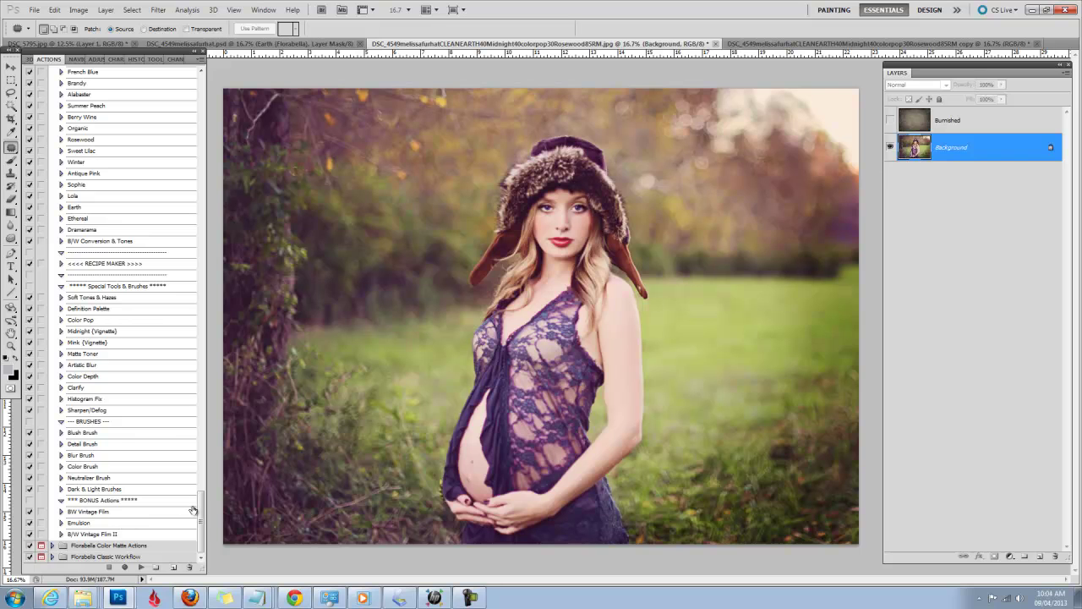
{"action": "left_click_drag", "start_coordinate": [201, 510], "coordinate": [195, 474]}
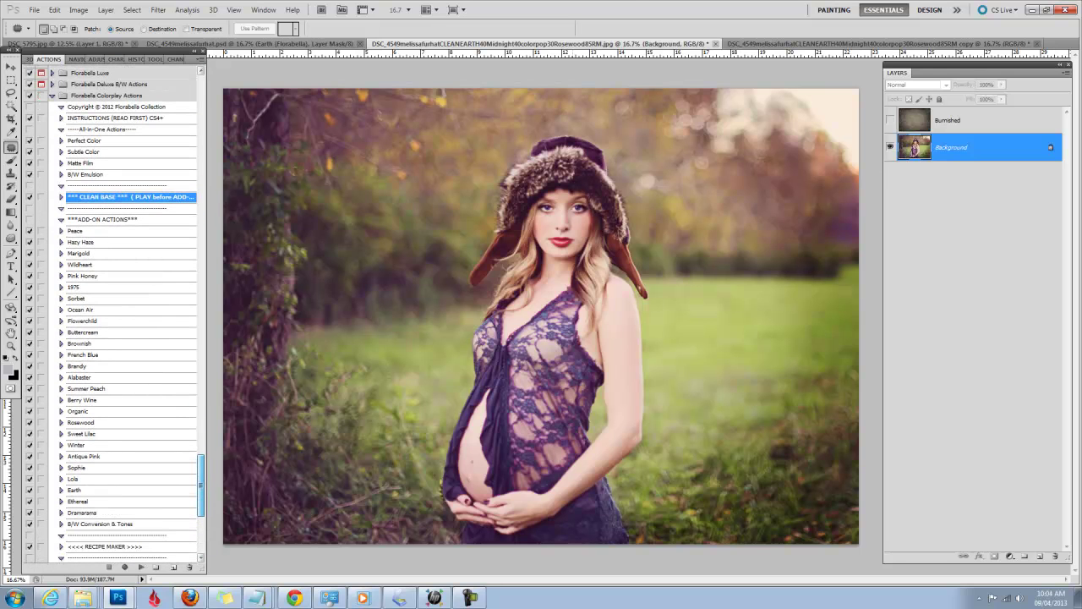
{"action": "left_click", "coordinate": [750, 43]}
{"action": "left_click", "coordinate": [680, 43]}
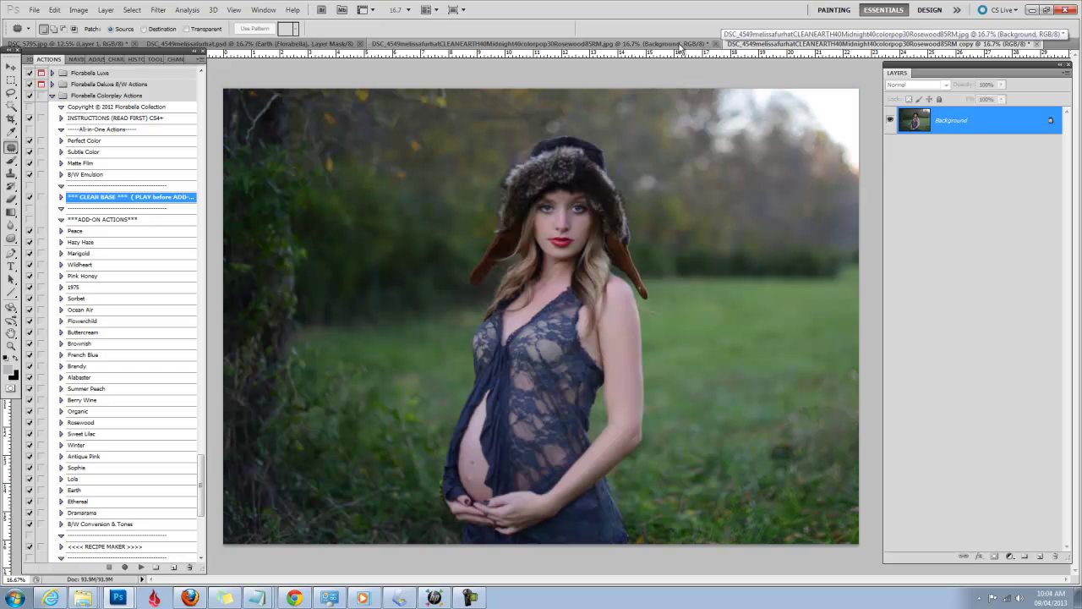
{"action": "left_click", "coordinate": [761, 43]}
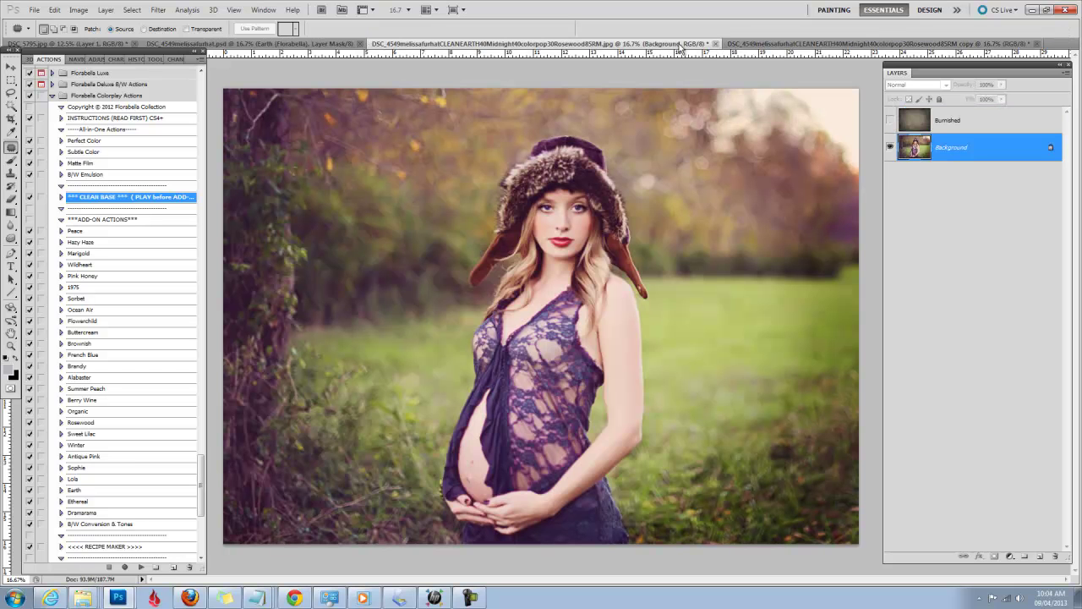
{"action": "left_click", "coordinate": [766, 43]}
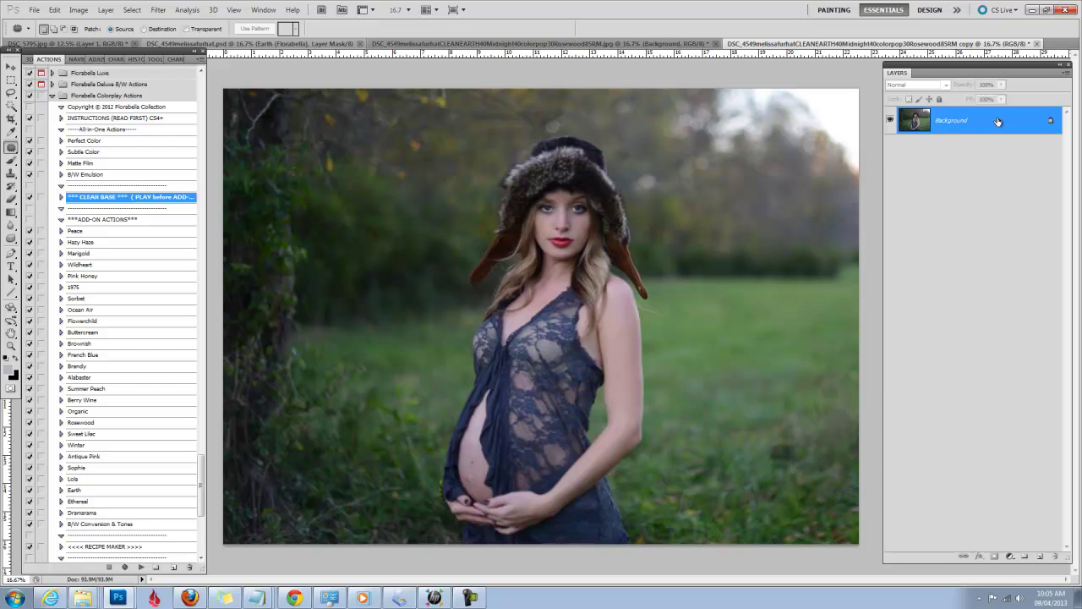
- Duplicate the Background layer of the unedited copy under the name Background copy
{"action": "right_click", "coordinate": [965, 122]}
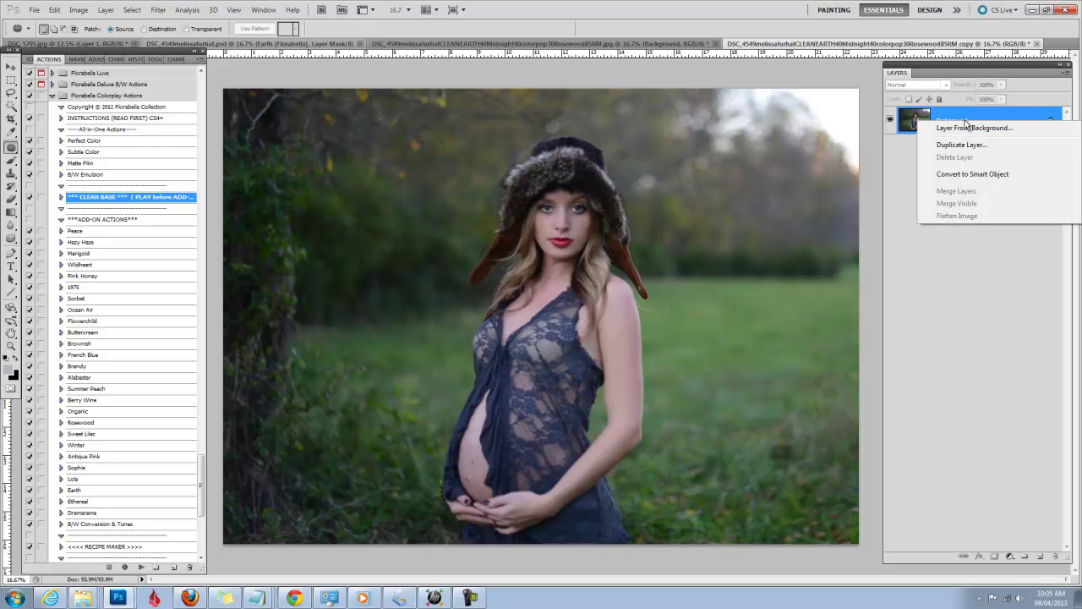
{"action": "left_click", "coordinate": [964, 147]}
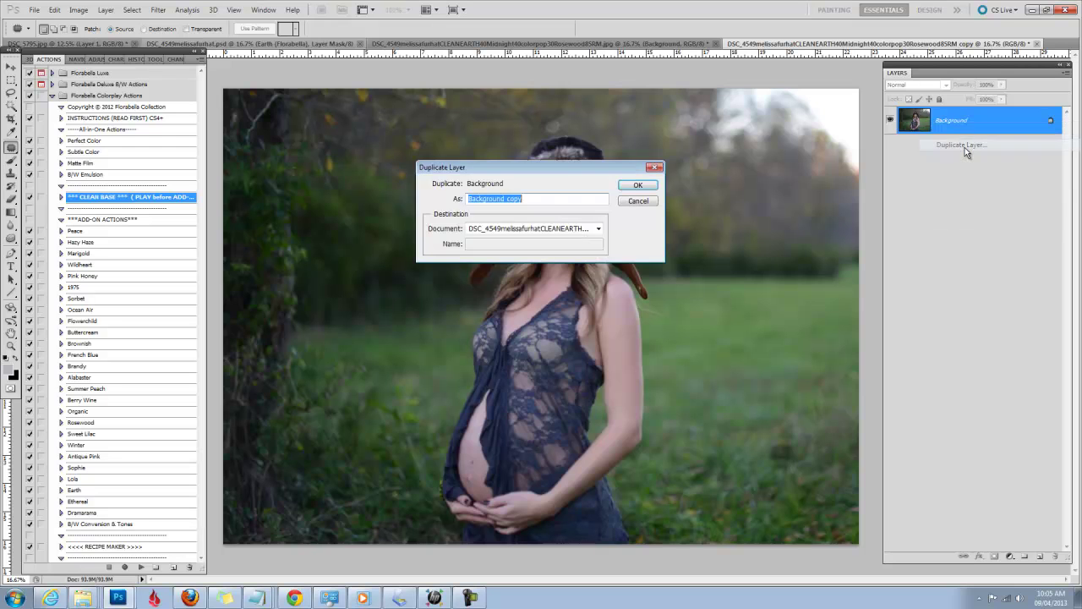
{"action": "left_click", "coordinate": [639, 185]}
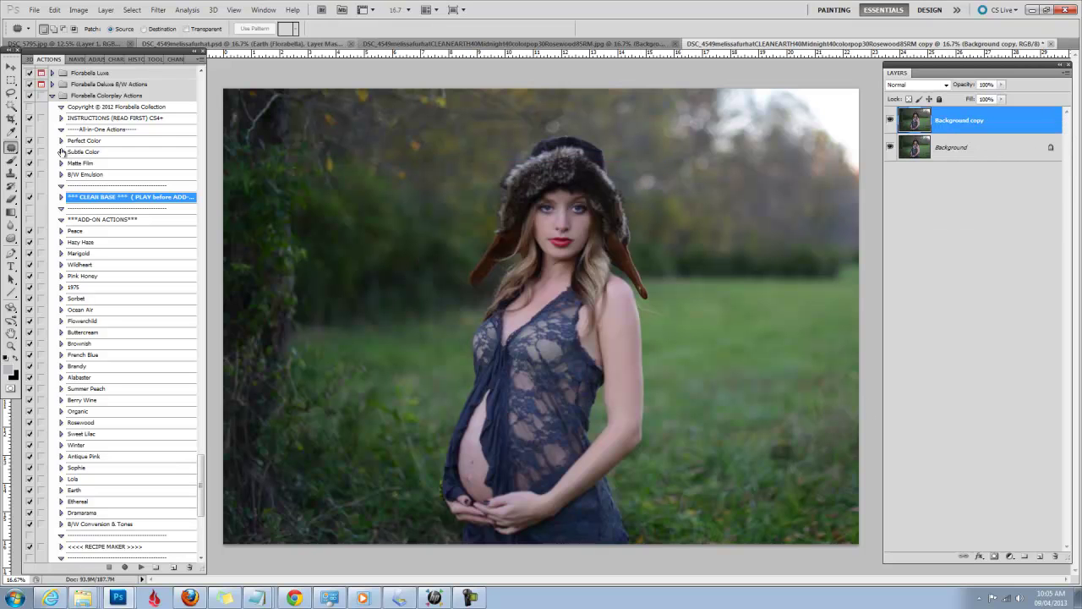
- Retouch distractions in the grass, above the hat and beside the arm with the Patch tool, clearing each selection
{"action": "right_click", "coordinate": [11, 148]}
{"action": "left_click", "coordinate": [59, 163]}
{"action": "mouse_move", "coordinate": [782, 436]}
{"action": "left_mouse_down"}
{"action": "mouse_move", "coordinate": [768, 457]}
{"action": "mouse_move", "coordinate": [785, 447]}
{"action": "mouse_move", "coordinate": [708, 459]}
{"action": "mouse_move", "coordinate": [748, 457]}
{"action": "left_mouse_up"}
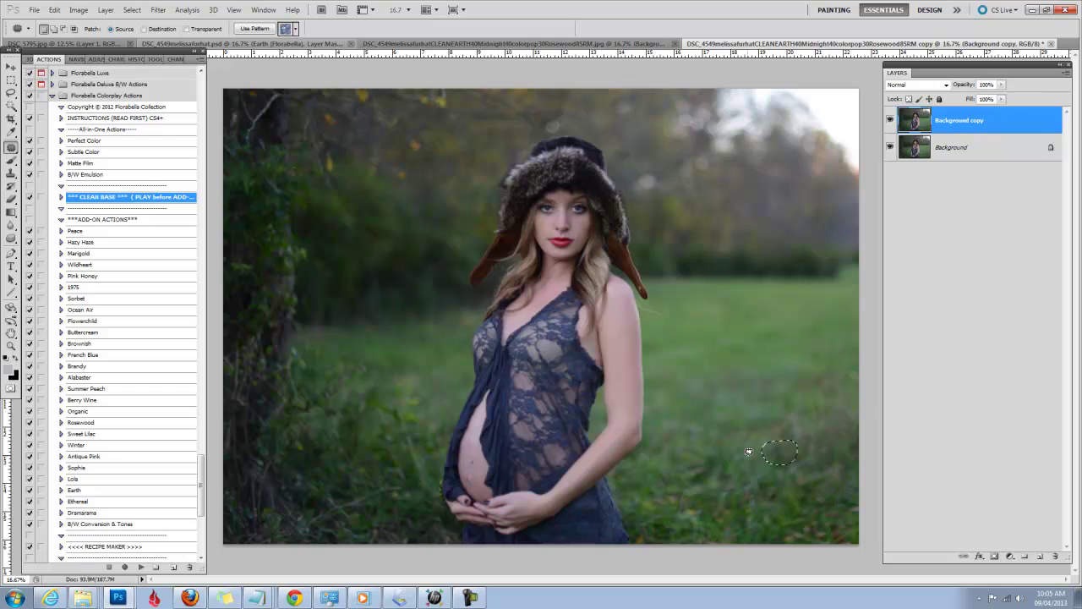
{"action": "key", "text": "ctrl+d"}
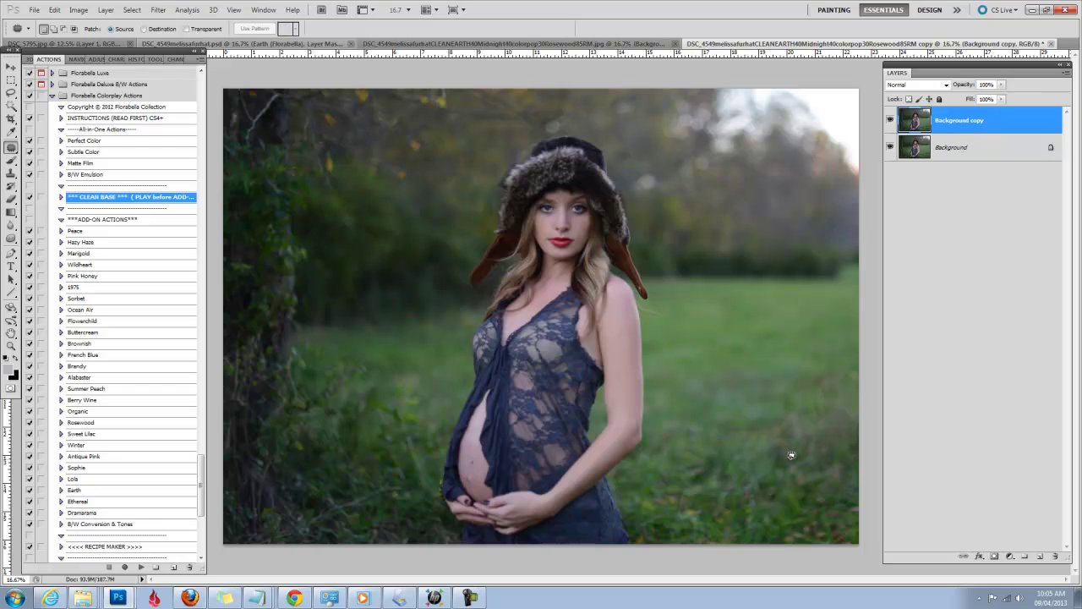
{"action": "mouse_move", "coordinate": [789, 454]}
{"action": "left_mouse_down"}
{"action": "mouse_move", "coordinate": [765, 438]}
{"action": "mouse_move", "coordinate": [779, 466]}
{"action": "mouse_move", "coordinate": [790, 454]}
{"action": "left_mouse_up"}
{"action": "key", "text": "ctrl+d"}
{"action": "mouse_move", "coordinate": [529, 110]}
{"action": "left_mouse_down"}
{"action": "mouse_move", "coordinate": [477, 85]}
{"action": "mouse_move", "coordinate": [543, 130]}
{"action": "mouse_move", "coordinate": [563, 125]}
{"action": "mouse_move", "coordinate": [561, 112]}
{"action": "mouse_move", "coordinate": [528, 104]}
{"action": "mouse_move", "coordinate": [545, 123]}
{"action": "mouse_move", "coordinate": [600, 126]}
{"action": "left_mouse_up"}
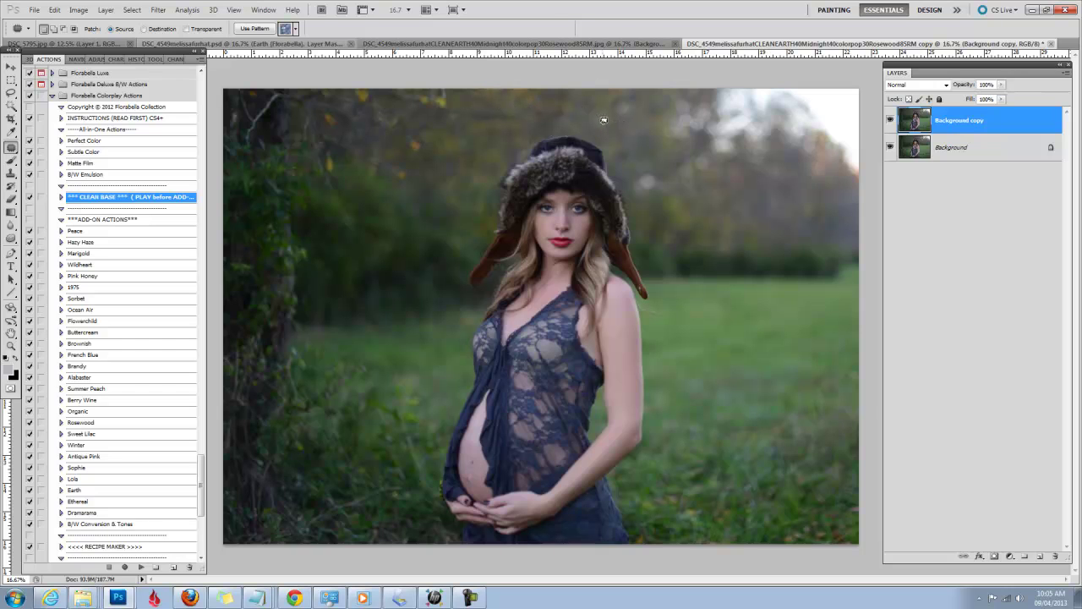
{"action": "key", "text": "ctrl+d"}
{"action": "mouse_move", "coordinate": [655, 337]}
{"action": "left_mouse_down"}
{"action": "mouse_move", "coordinate": [660, 307]}
{"action": "mouse_move", "coordinate": [658, 334]}
{"action": "mouse_move", "coordinate": [723, 316]}
{"action": "left_mouse_up"}
{"action": "key", "text": "ctrl+d"}
- Flatten the image and run the CLEAN BASE action on it
{"action": "right_click", "coordinate": [949, 151]}
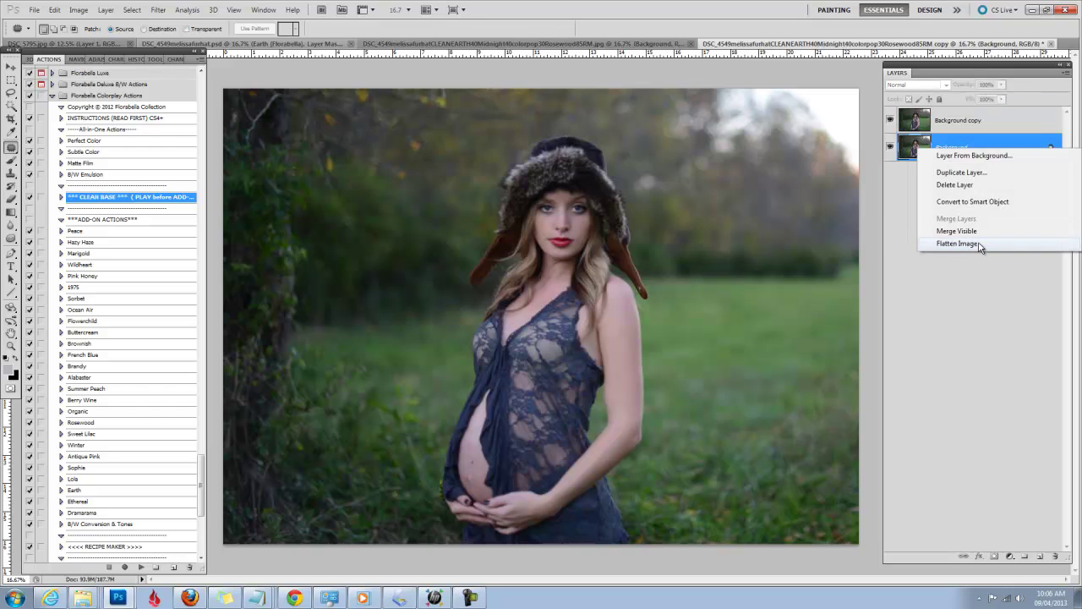
{"action": "left_click", "coordinate": [979, 245]}
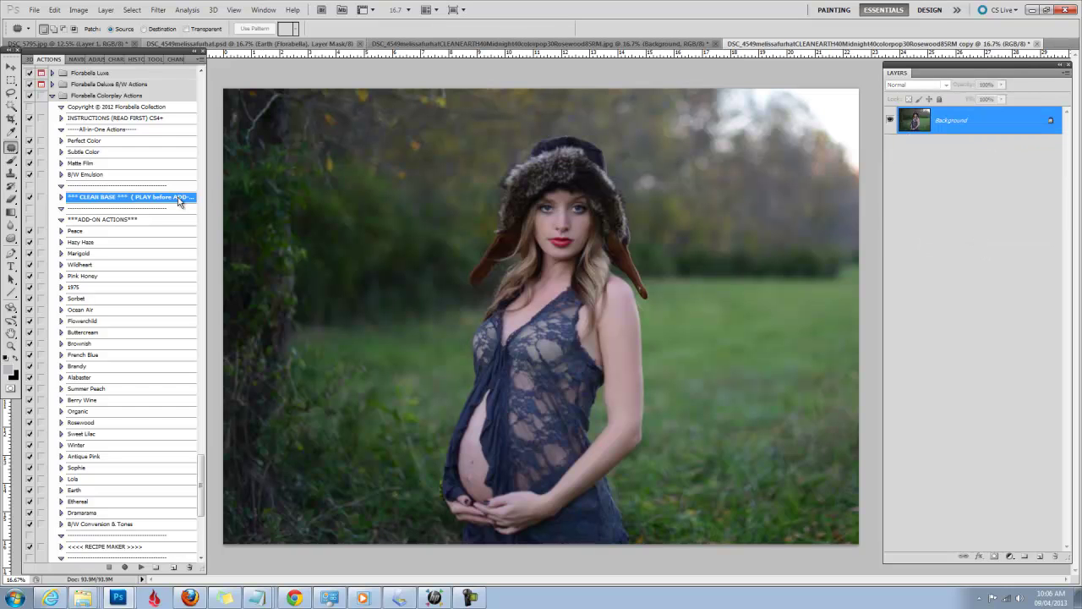
{"action": "left_click", "coordinate": [141, 567]}
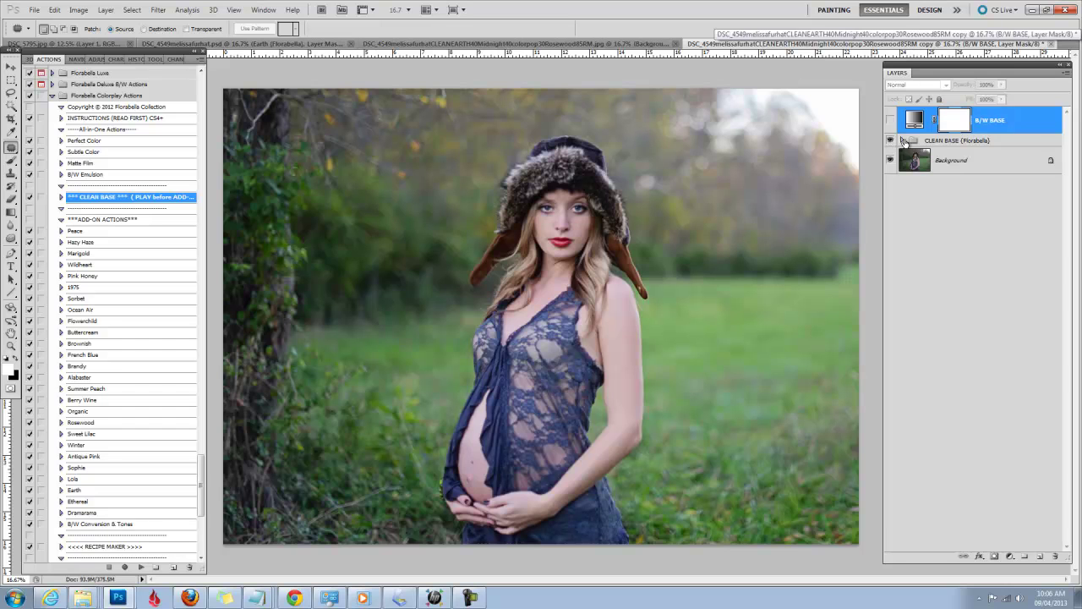
- Expand the CLEAN BASE group to examine its layers and preview the B/W BASE layer, leaving it hidden
{"action": "left_click", "coordinate": [903, 140]}
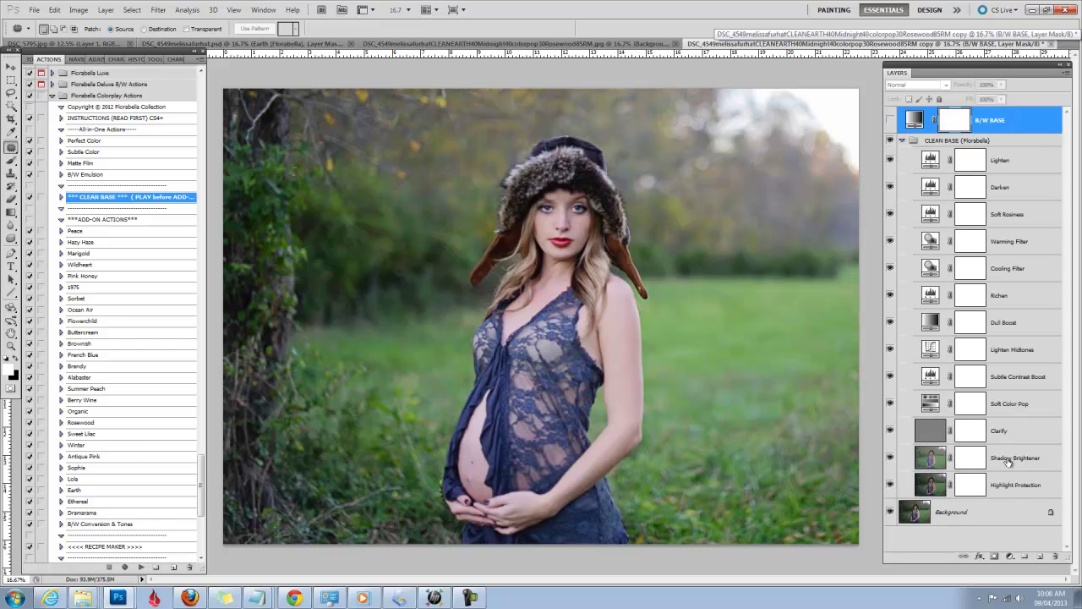
{"action": "left_click", "coordinate": [890, 120]}
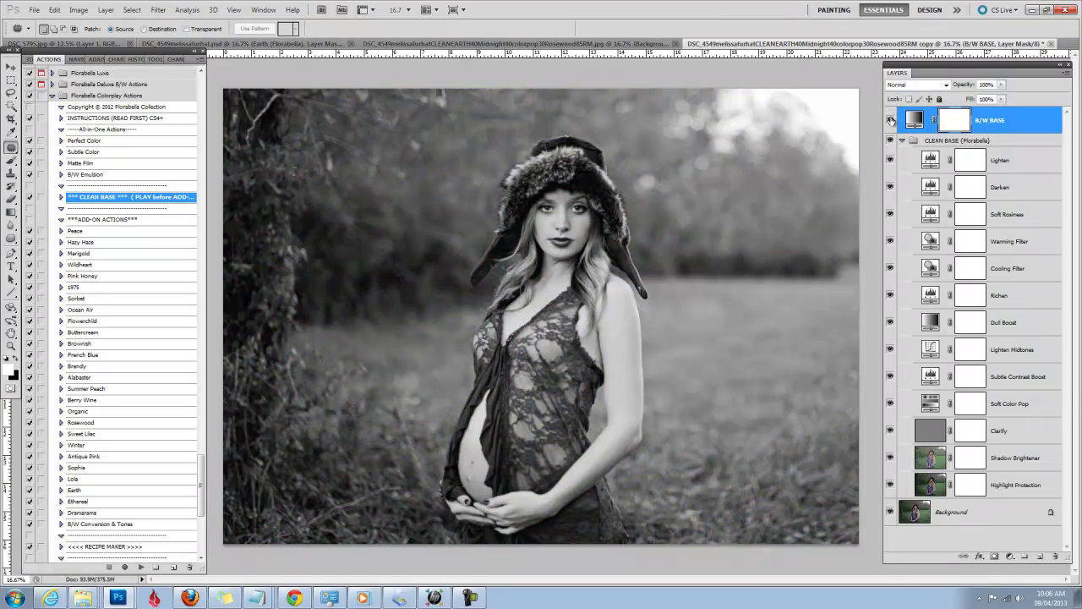
{"action": "left_click", "coordinate": [890, 120]}
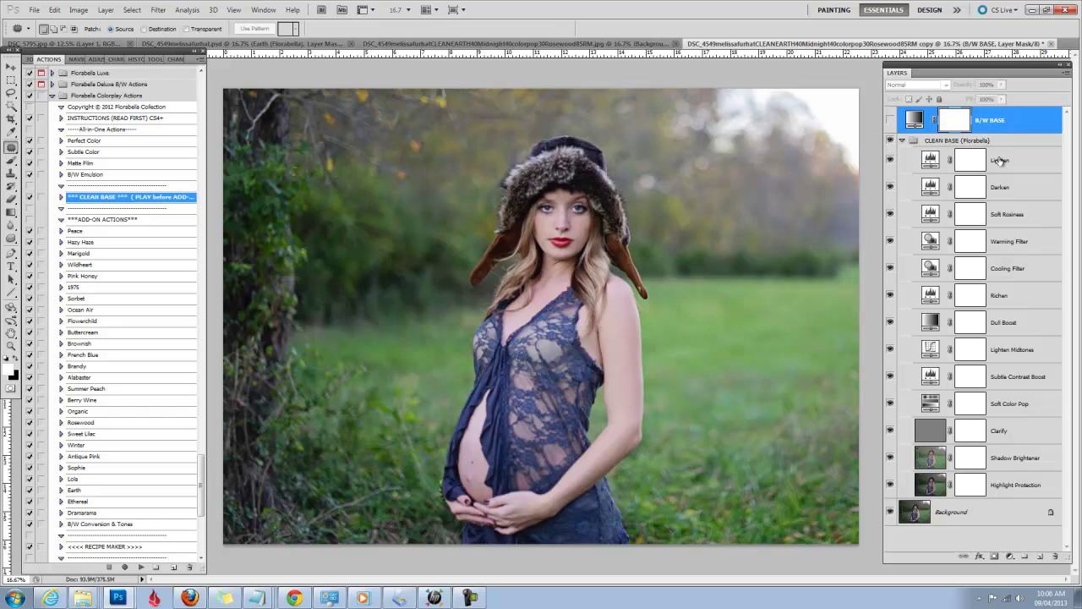
- Raise the opacity of the Soft Rosiness and Warming Filter layers in the CLEAN BASE group
{"action": "left_click", "coordinate": [1002, 213]}
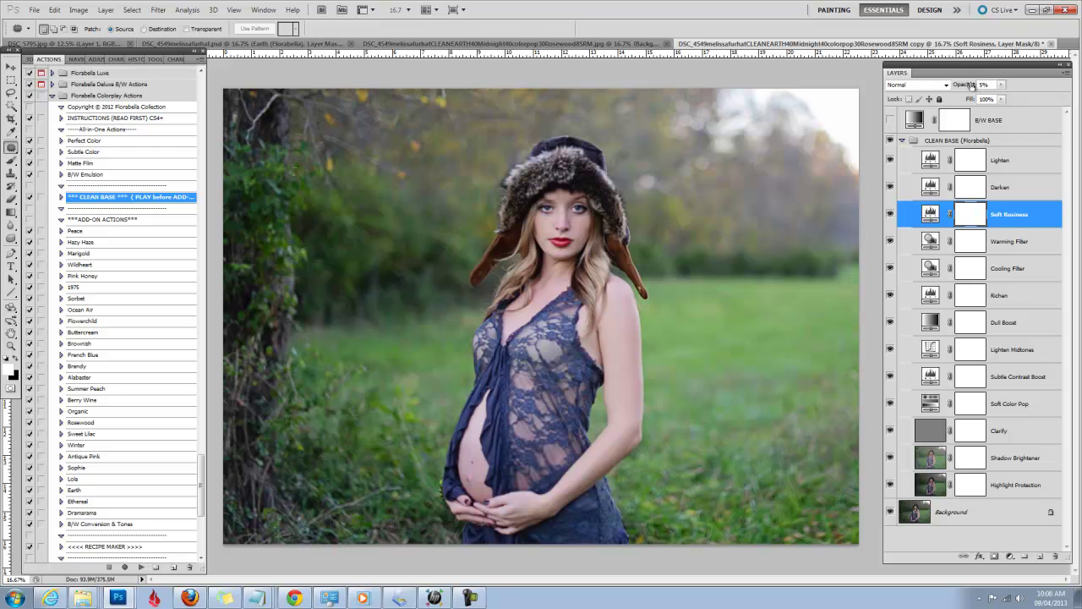
{"action": "left_click_drag", "start_coordinate": [960, 87], "coordinate": [986, 80]}
{"action": "left_click", "coordinate": [1013, 236]}
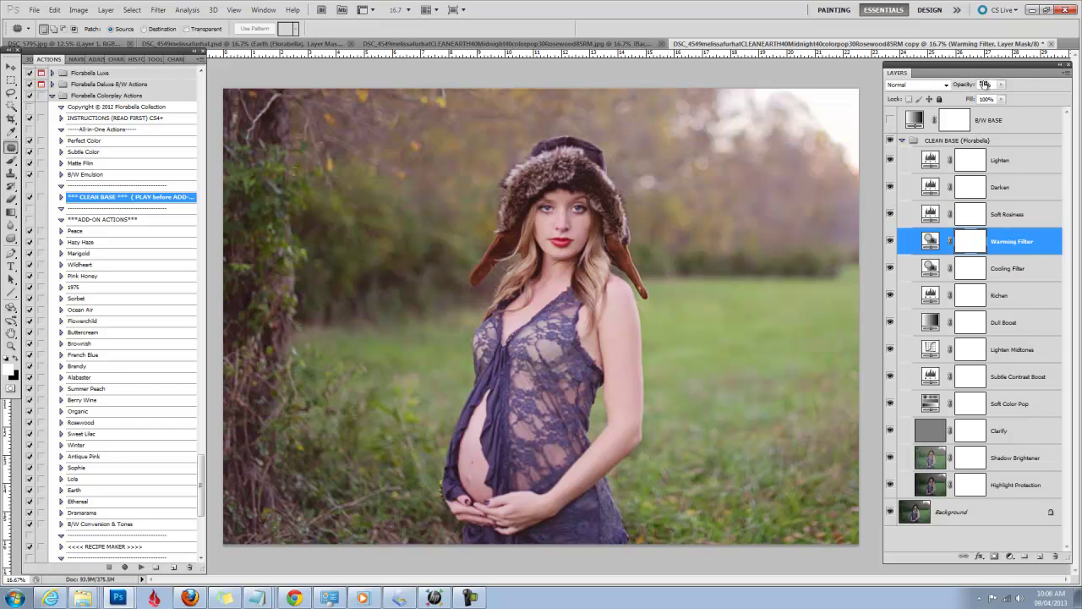
- Adjust the opacity of the Lighten Midtones layer, Subtle Contrast Boost to 87% and Soft Color Pop to 29%
{"action": "left_click", "coordinate": [1018, 352]}
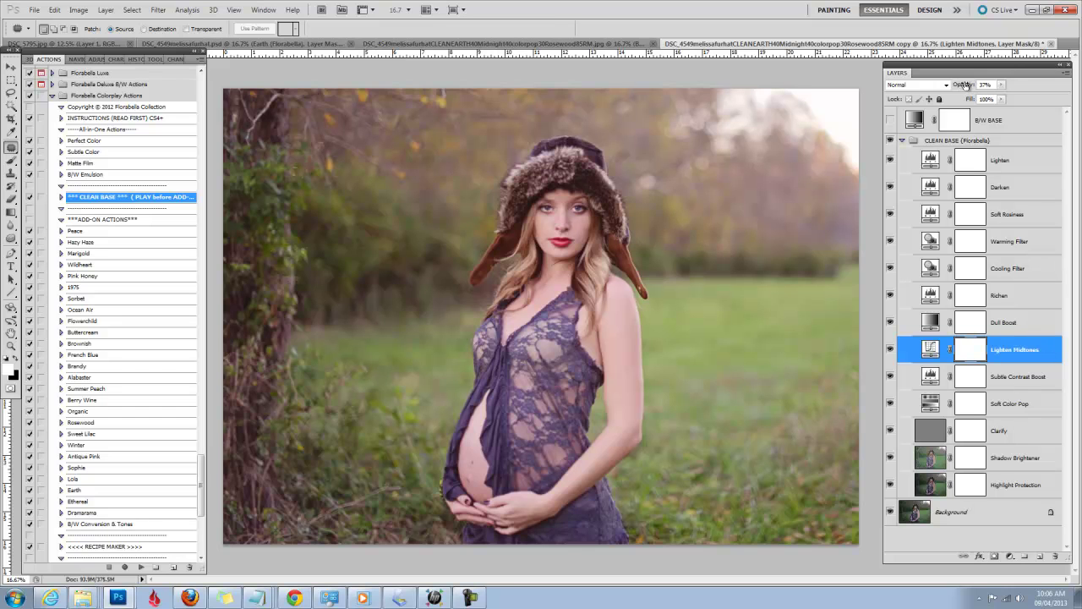
{"action": "left_click", "coordinate": [1025, 385]}
{"action": "left_click_drag", "start_coordinate": [964, 86], "coordinate": [989, 84]}
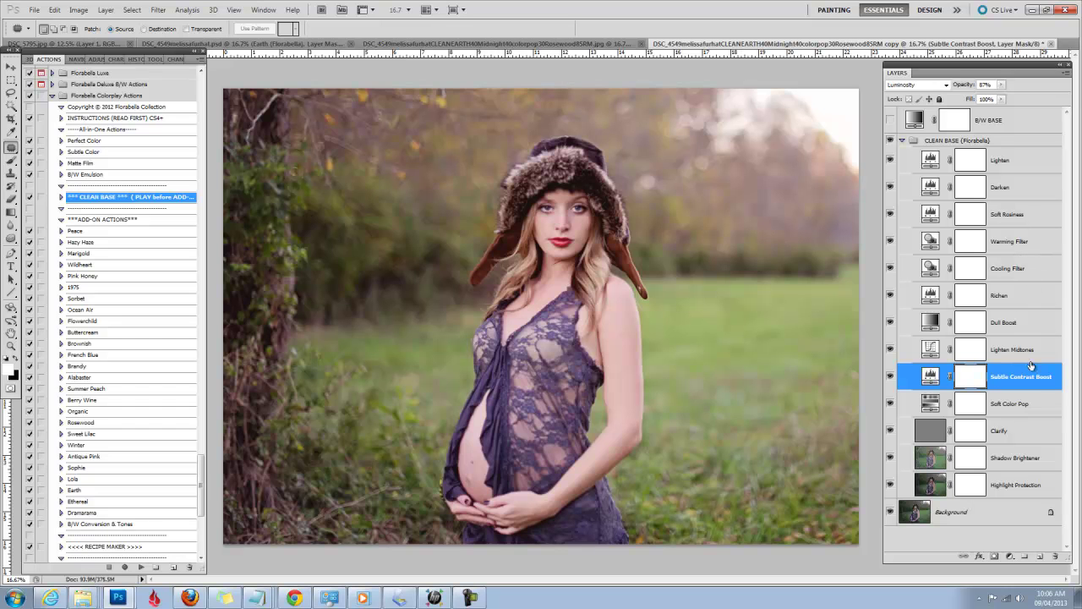
{"action": "left_click", "coordinate": [1033, 404]}
{"action": "mouse_move", "coordinate": [972, 84]}
{"action": "left_mouse_down"}
{"action": "mouse_move", "coordinate": [986, 86]}
{"action": "mouse_move", "coordinate": [964, 90]}
{"action": "left_mouse_up"}
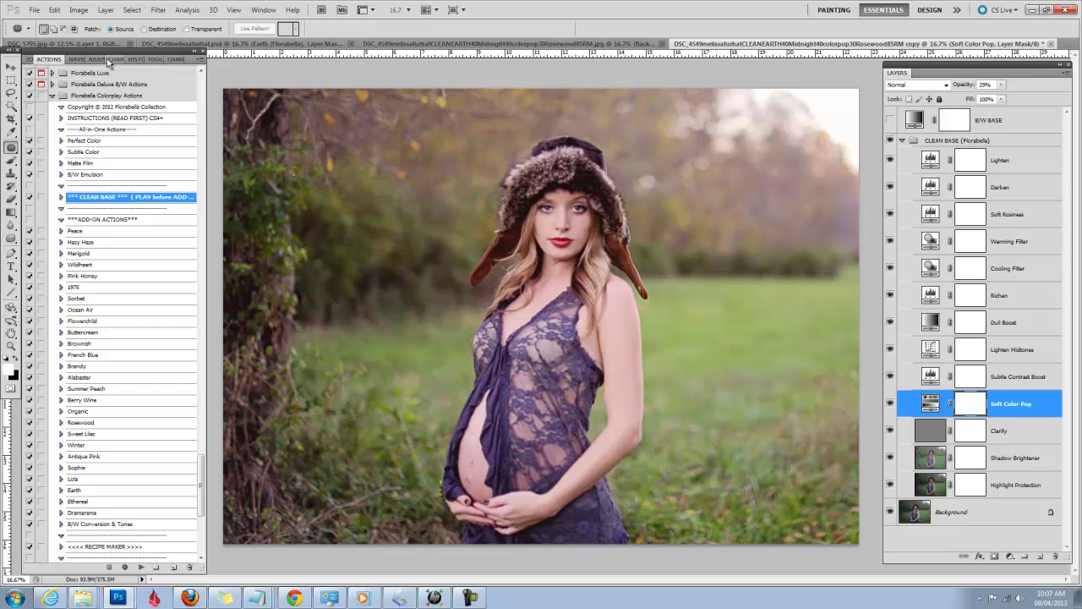
- Revert the history to the Layer Properties state before the opacity changes, and collapse the CLEAN BASE group
{"action": "left_click", "coordinate": [135, 58]}
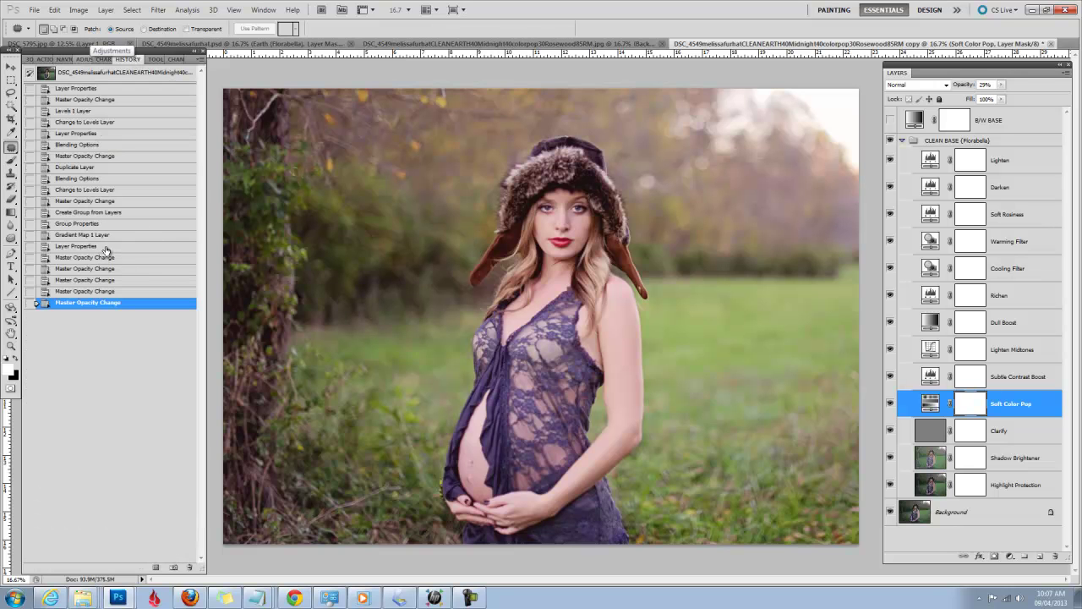
{"action": "left_click", "coordinate": [84, 246]}
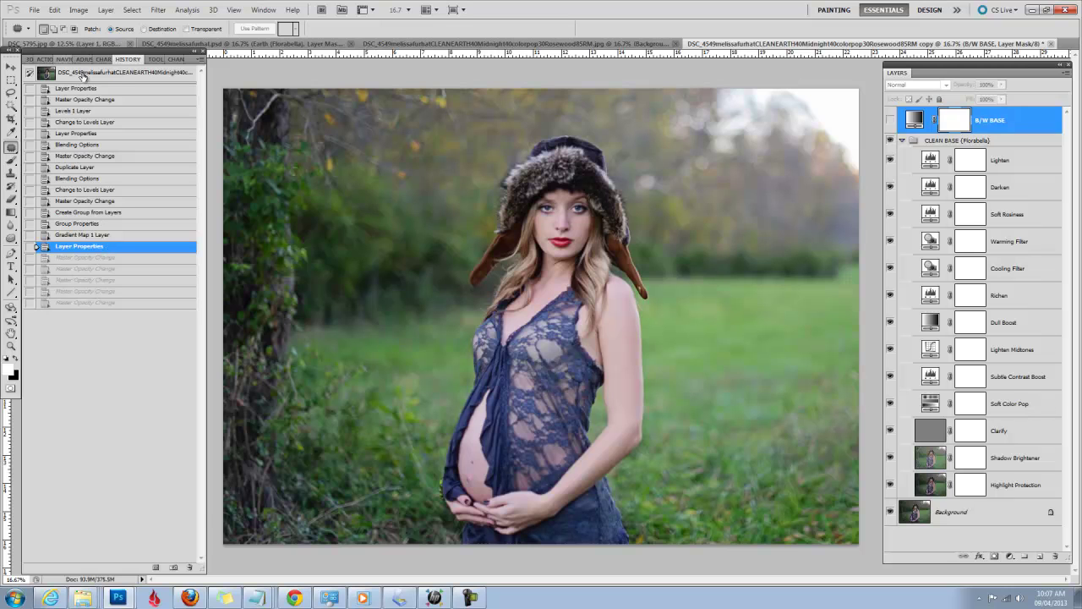
{"action": "left_click", "coordinate": [47, 60]}
{"action": "left_click", "coordinate": [902, 141]}
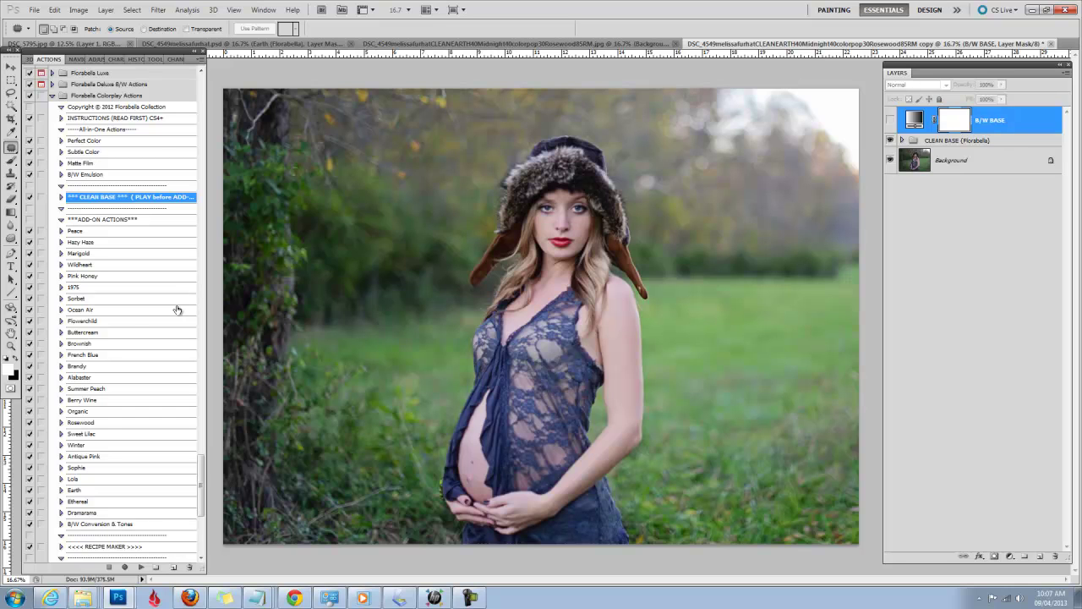
- Check the finished edit for reference and run the Rosewood add-on action on the copy
{"action": "left_click", "coordinate": [659, 43]}
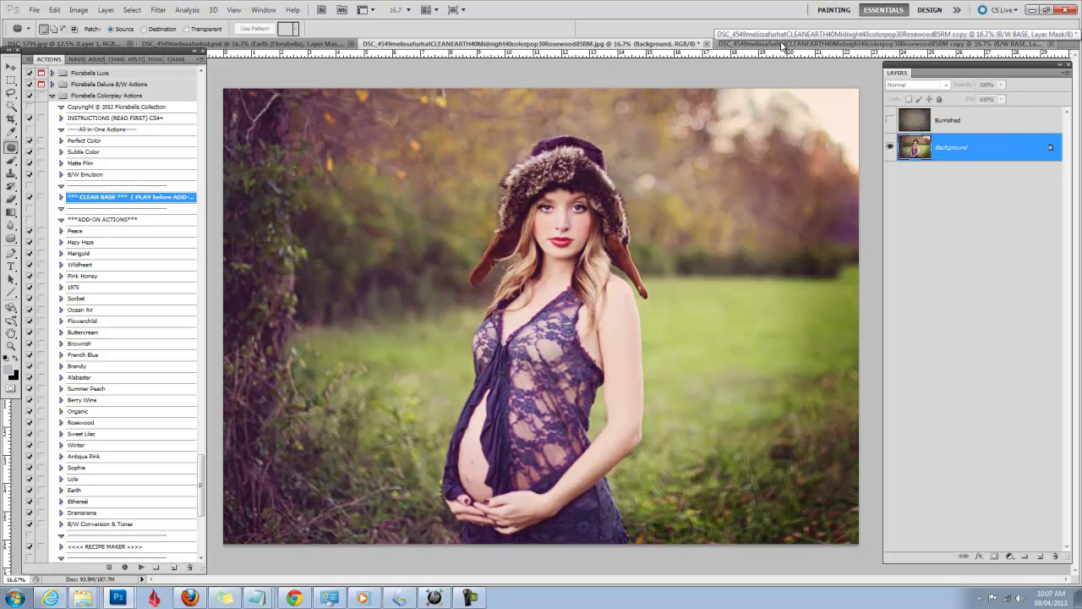
{"action": "left_click", "coordinate": [783, 45]}
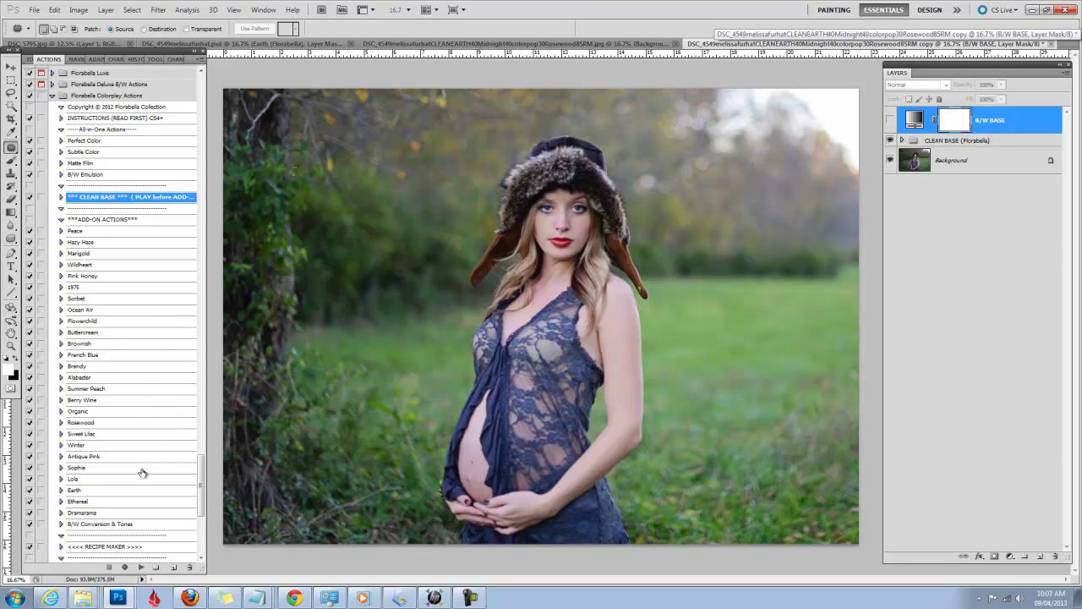
{"action": "left_click", "coordinate": [110, 423]}
{"action": "left_click", "coordinate": [141, 567]}
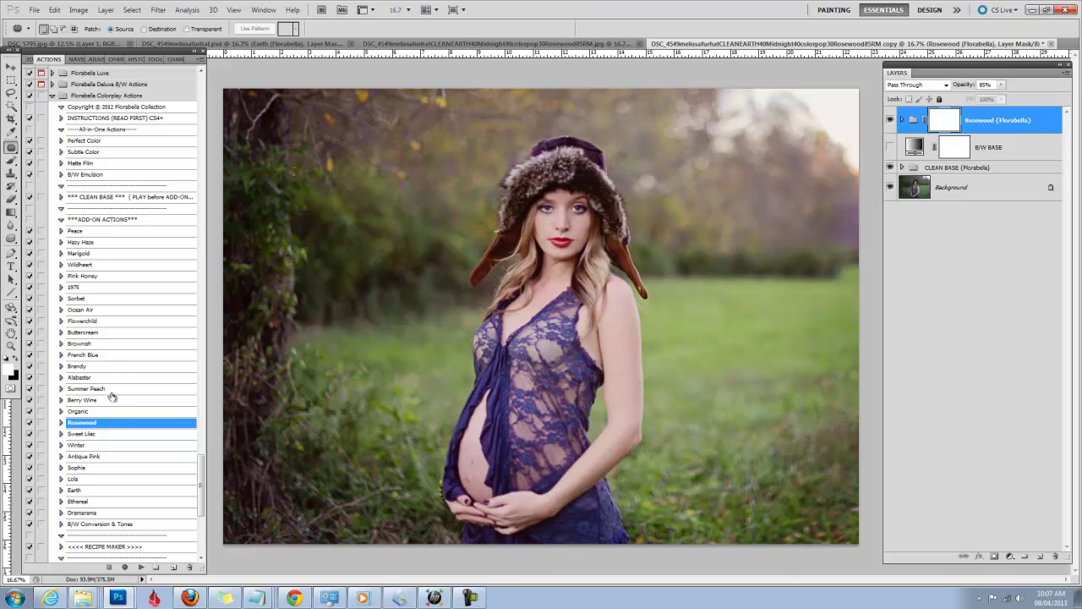
- Run the Earth add-on action and set the Earth group's opacity to 42%
{"action": "left_click", "coordinate": [117, 491]}
{"action": "left_click", "coordinate": [142, 567]}
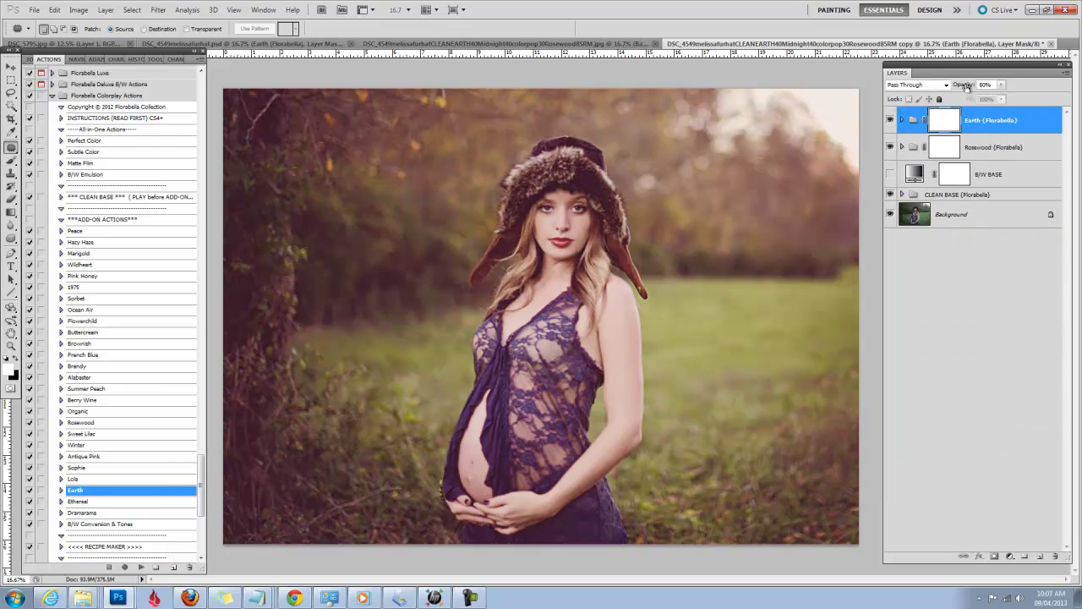
{"action": "left_click_drag", "start_coordinate": [969, 85], "coordinate": [948, 86]}
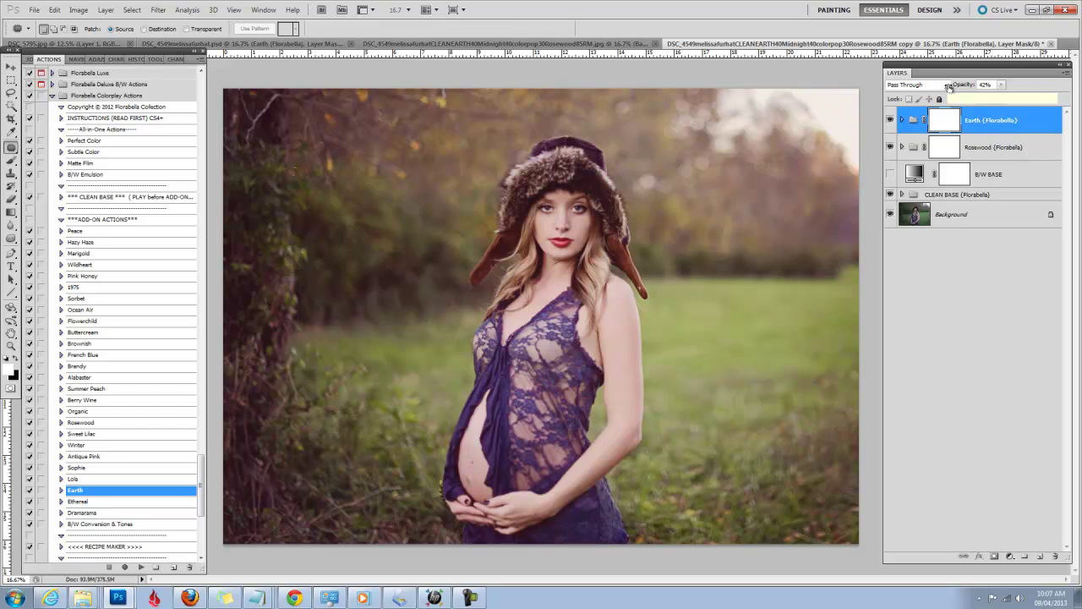
- Set the Lighten layer's opacity in the CLEAN BASE group to 39%, collapse the group and select the Earth group
{"action": "scroll", "coordinate": [186, 461], "scroll_direction": "down", "scroll_amount": 3}
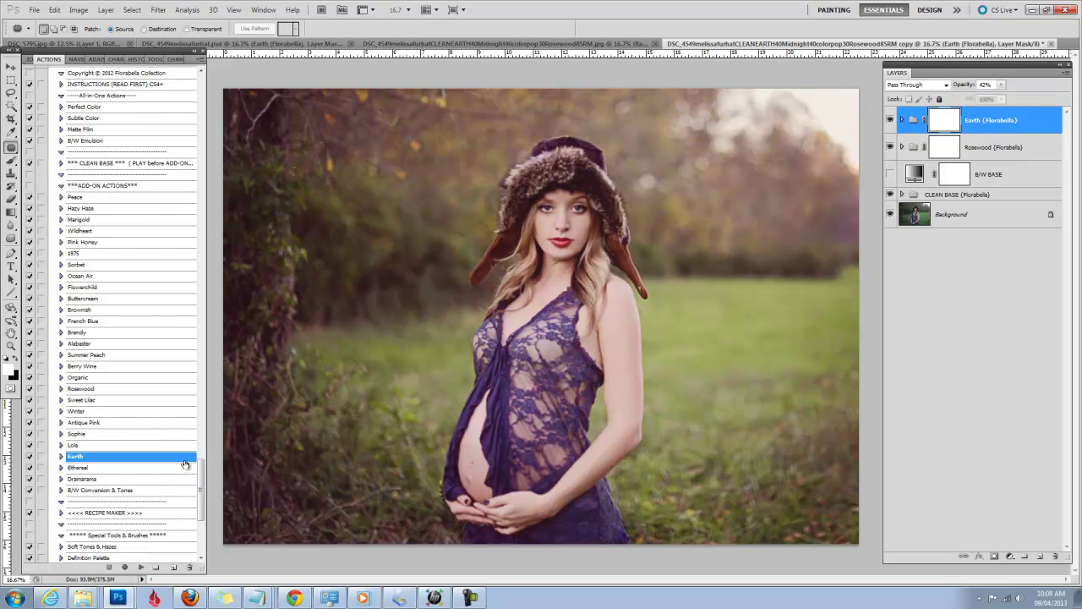
{"action": "scroll", "coordinate": [185, 464], "scroll_direction": "down", "scroll_amount": 3}
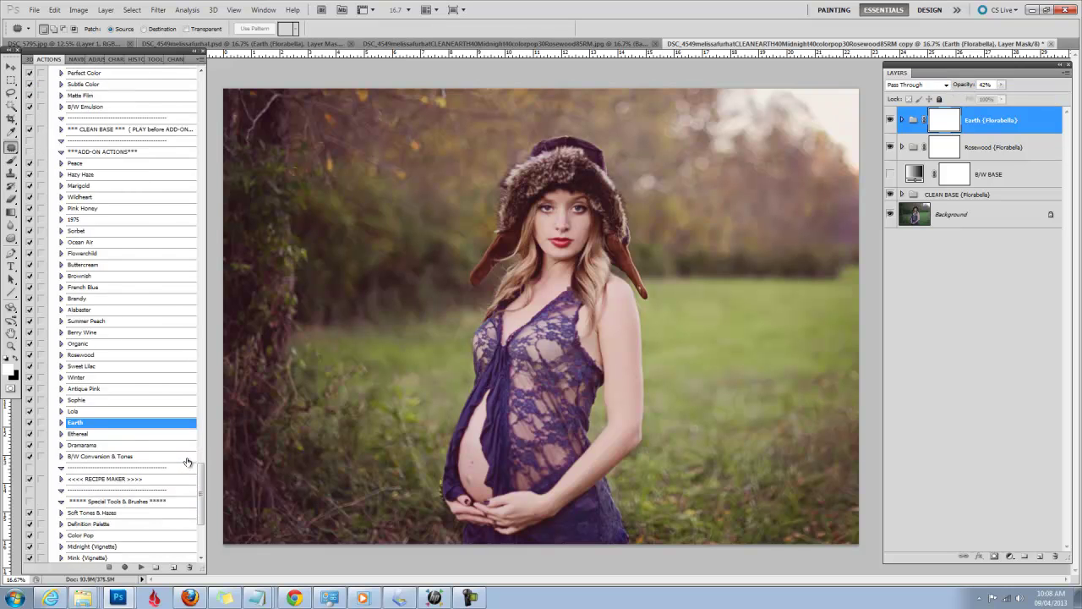
{"action": "left_click", "coordinate": [902, 195]}
{"action": "left_click", "coordinate": [1008, 216]}
{"action": "left_click_drag", "start_coordinate": [964, 87], "coordinate": [976, 85]}
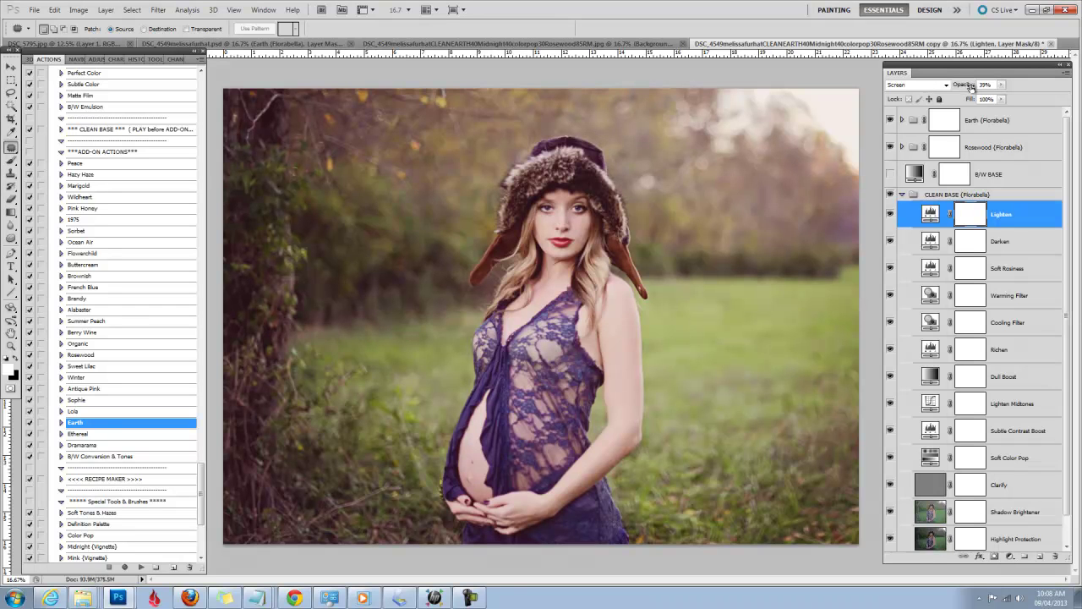
{"action": "left_click", "coordinate": [902, 194]}
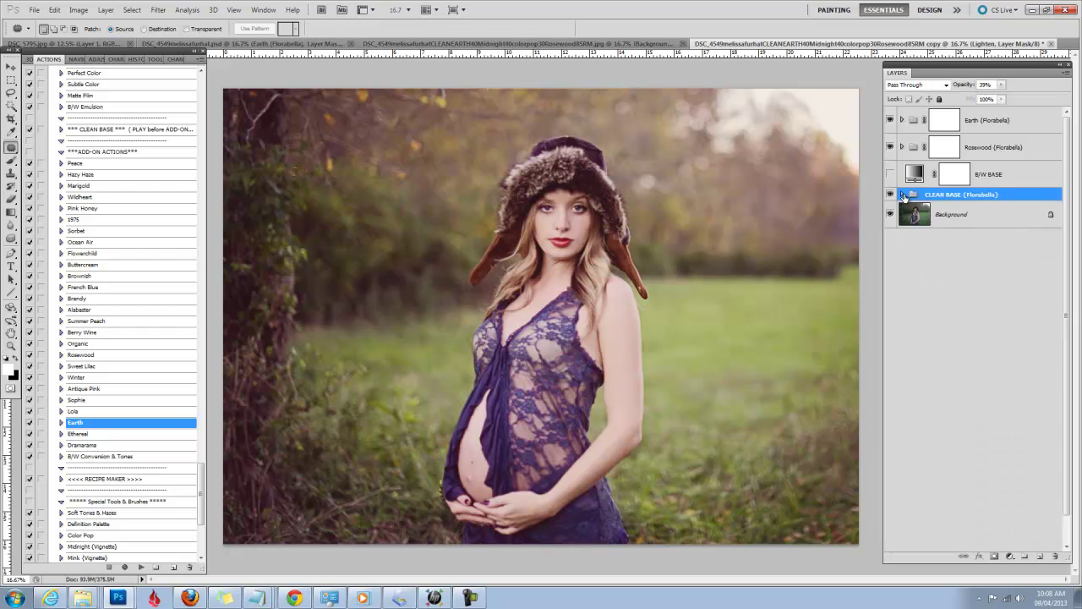
{"action": "left_click", "coordinate": [979, 120]}
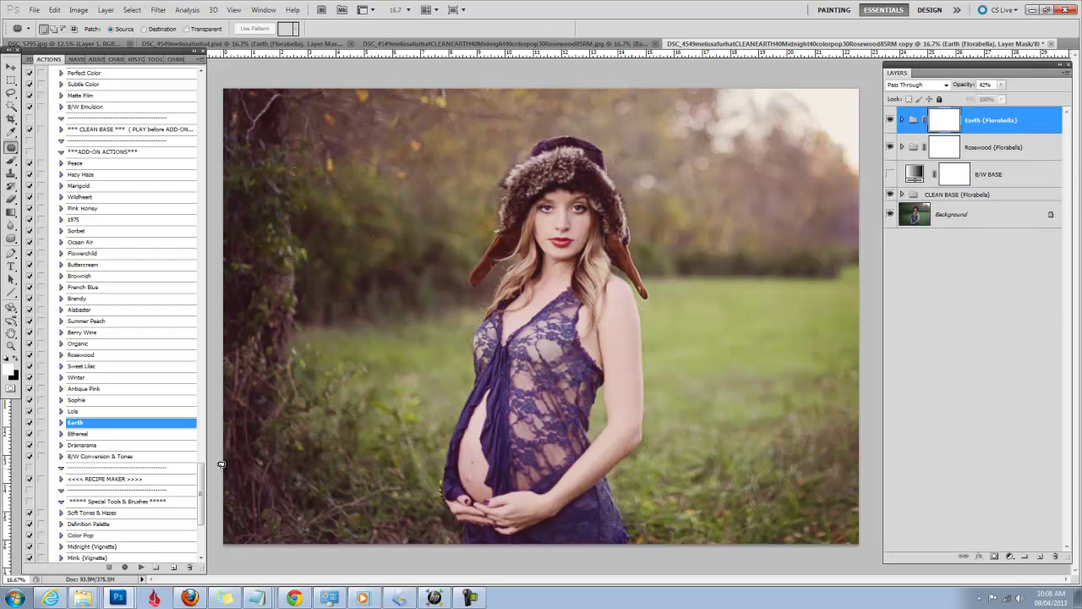
- Try the Mink vignette action at 21% opacity, compare it on and off, and delete the Mink group
{"action": "scroll", "coordinate": [203, 499], "scroll_direction": "down", "scroll_amount": 3}
{"action": "scroll", "coordinate": [203, 499], "scroll_direction": "down", "scroll_amount": 3}
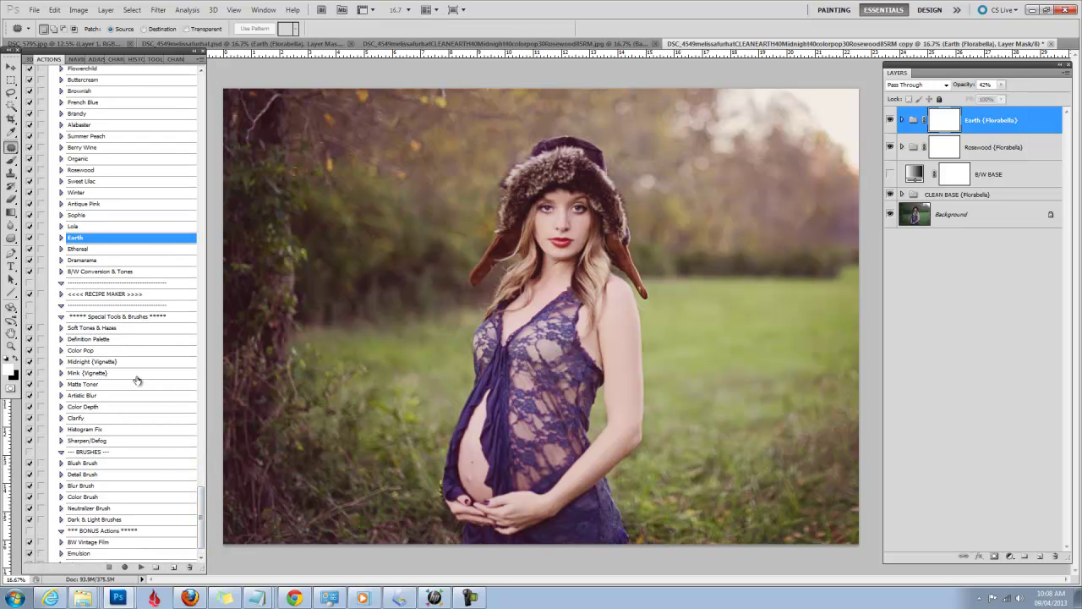
{"action": "left_click", "coordinate": [136, 374]}
{"action": "left_click", "coordinate": [141, 566]}
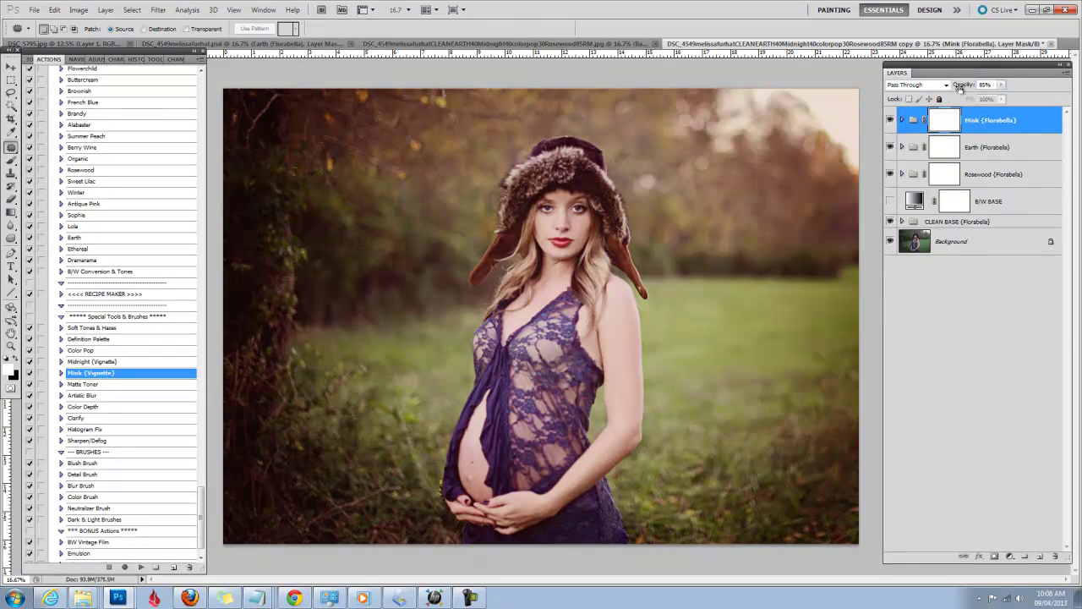
{"action": "left_click_drag", "start_coordinate": [966, 85], "coordinate": [931, 92]}
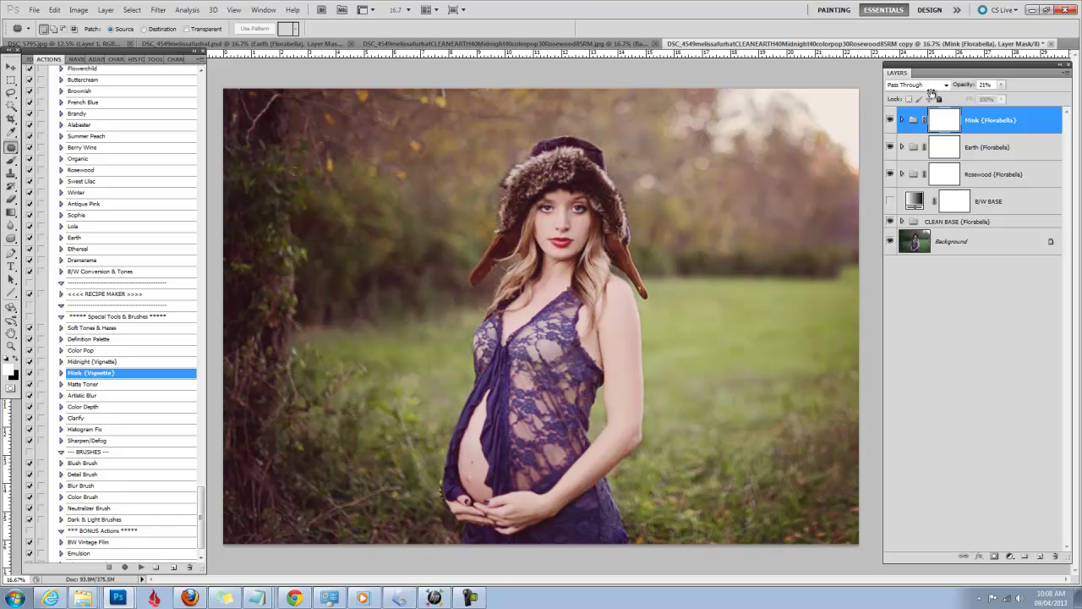
{"action": "left_click", "coordinate": [889, 119]}
{"action": "left_click", "coordinate": [890, 119]}
{"action": "left_click_drag", "start_coordinate": [989, 120], "coordinate": [1054, 555]}
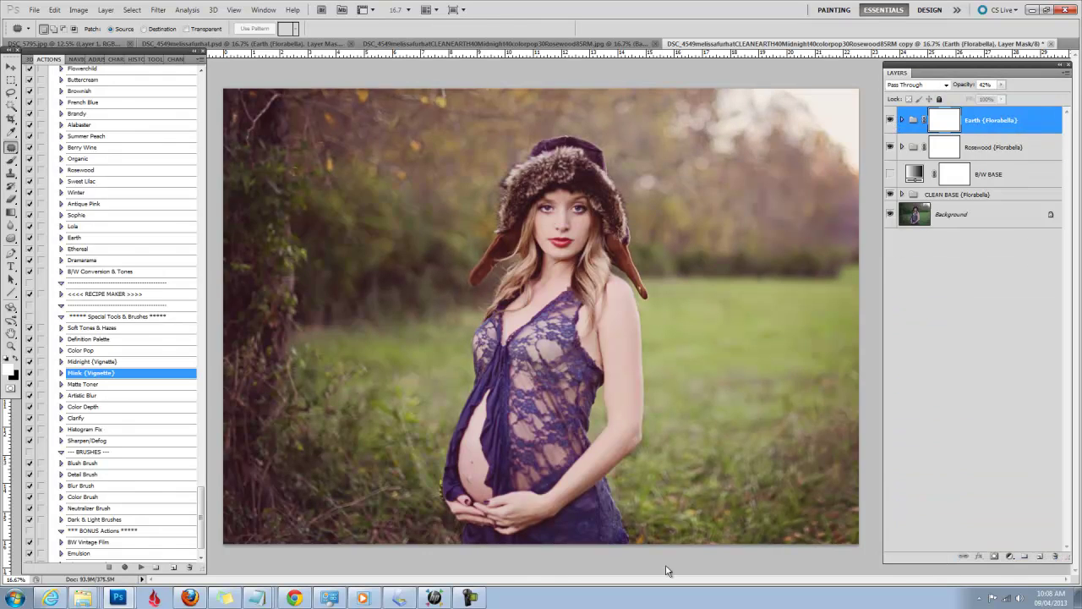
- Run the Midnight vignette action and set the Midnight group's opacity to 49%
{"action": "left_click", "coordinate": [122, 361]}
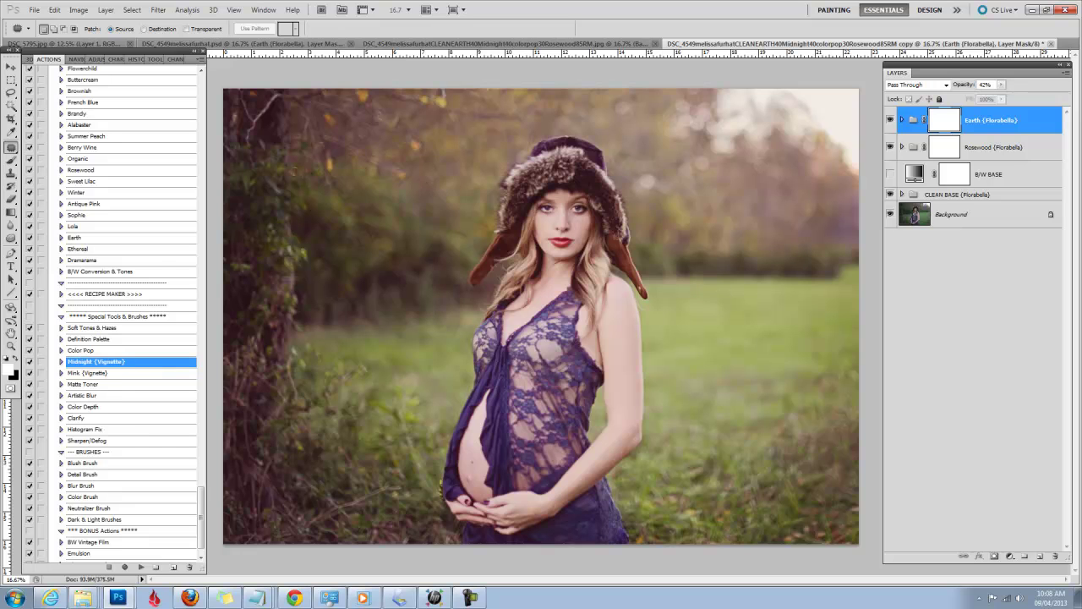
{"action": "left_click", "coordinate": [142, 567]}
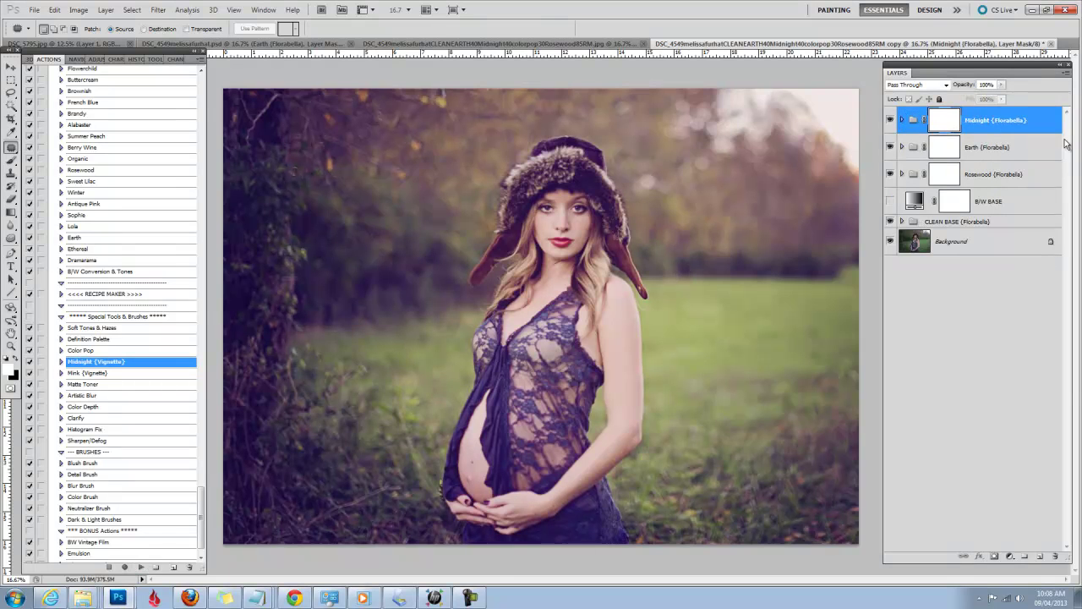
{"action": "left_click_drag", "start_coordinate": [971, 88], "coordinate": [920, 87]}
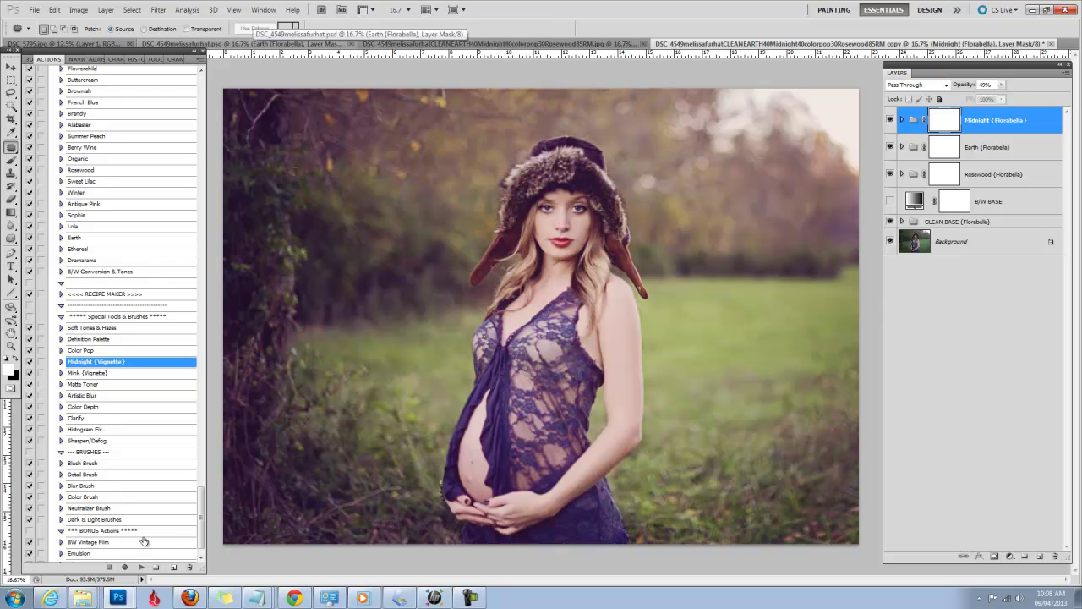
- Run the Color Pop action and set the Florabella Color Pop group's opacity to 28%
{"action": "scroll", "coordinate": [201, 507], "scroll_direction": "down", "scroll_amount": 1}
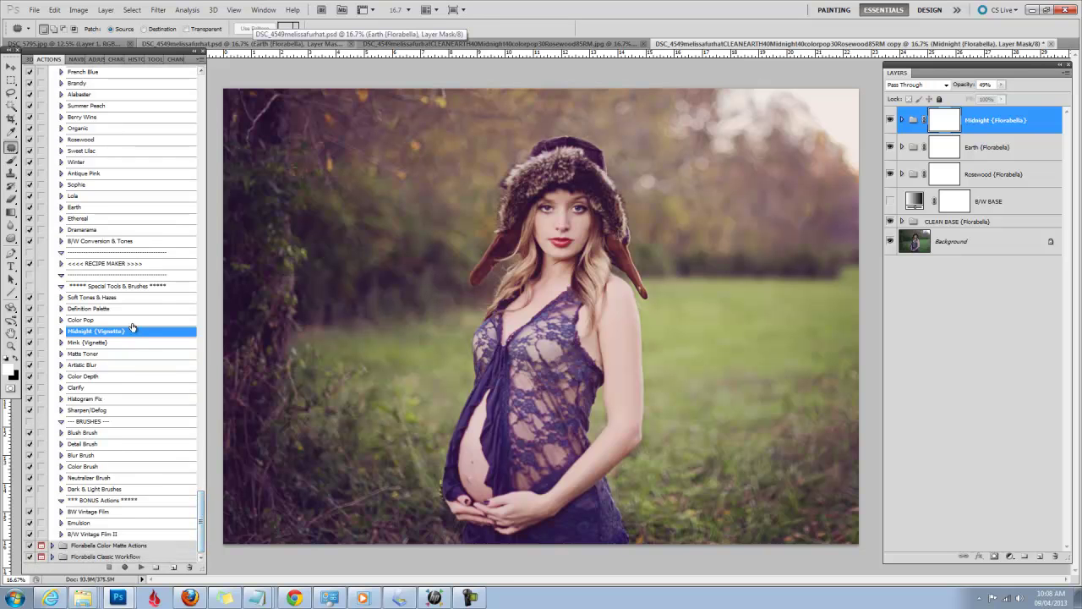
{"action": "left_click", "coordinate": [82, 319]}
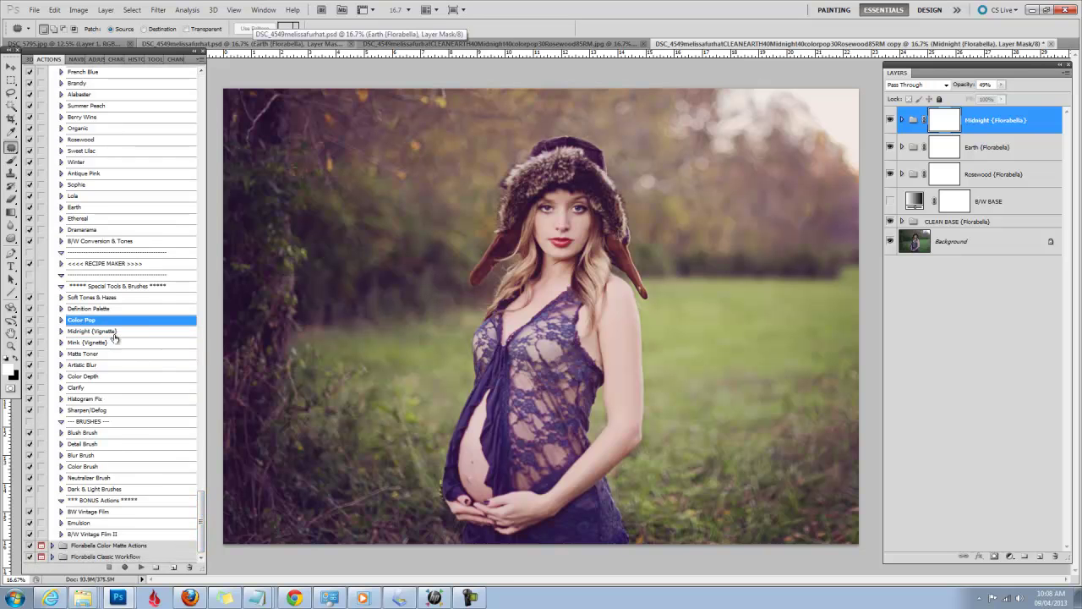
{"action": "left_click", "coordinate": [139, 567]}
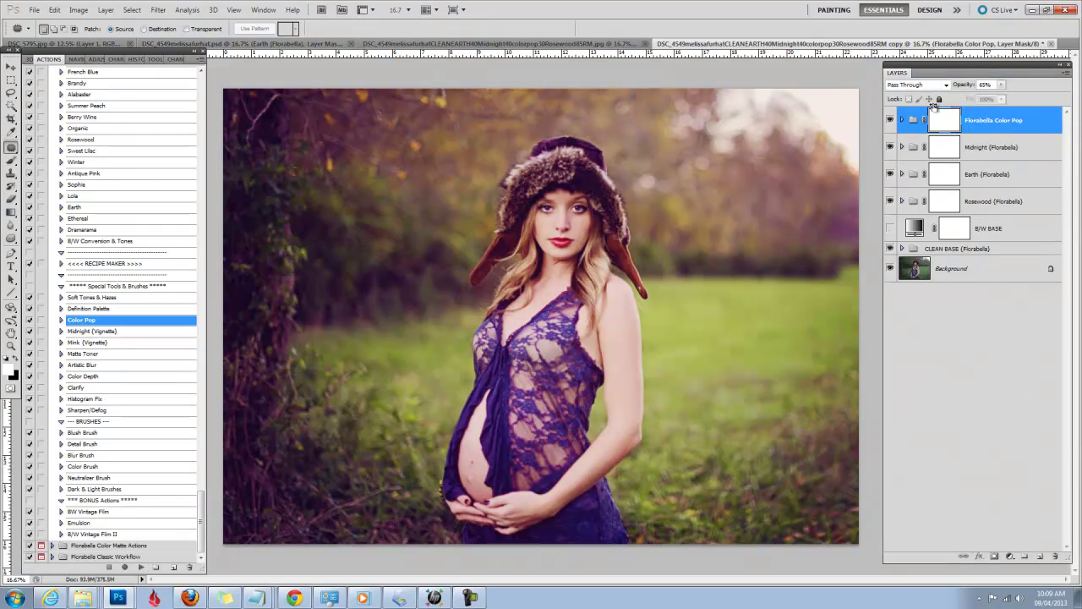
{"action": "left_click_drag", "start_coordinate": [968, 87], "coordinate": [939, 82]}
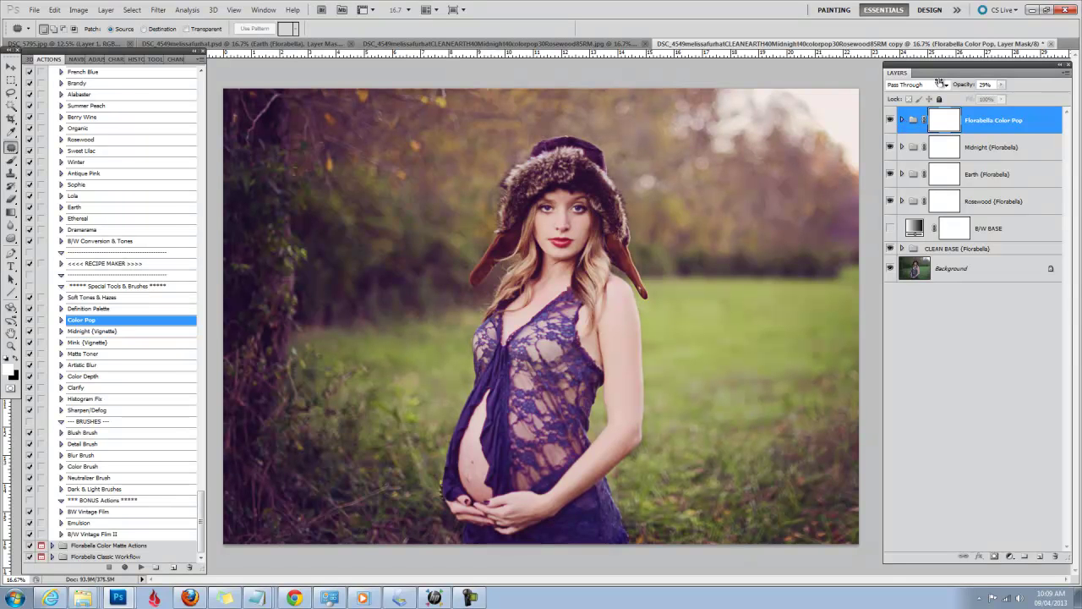
{"action": "left_click_drag", "start_coordinate": [939, 84], "coordinate": [940, 83]}
- Go through the adjustment layers inside the Color Pop group, try other opacities on Dull Yellows, and collapse the group
{"action": "left_click", "coordinate": [902, 120]}
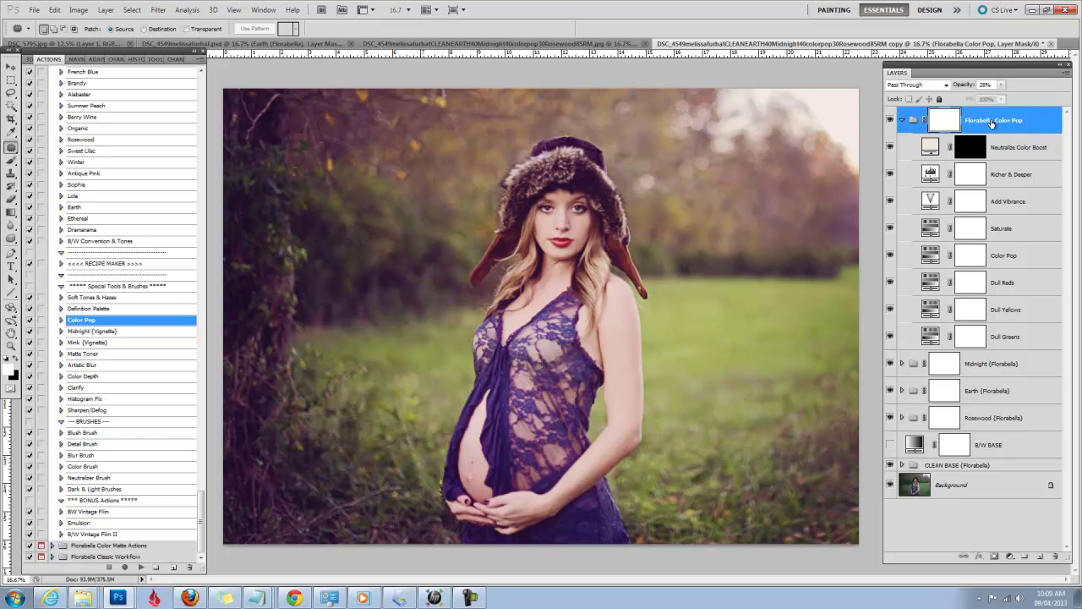
{"action": "left_click", "coordinate": [1005, 175]}
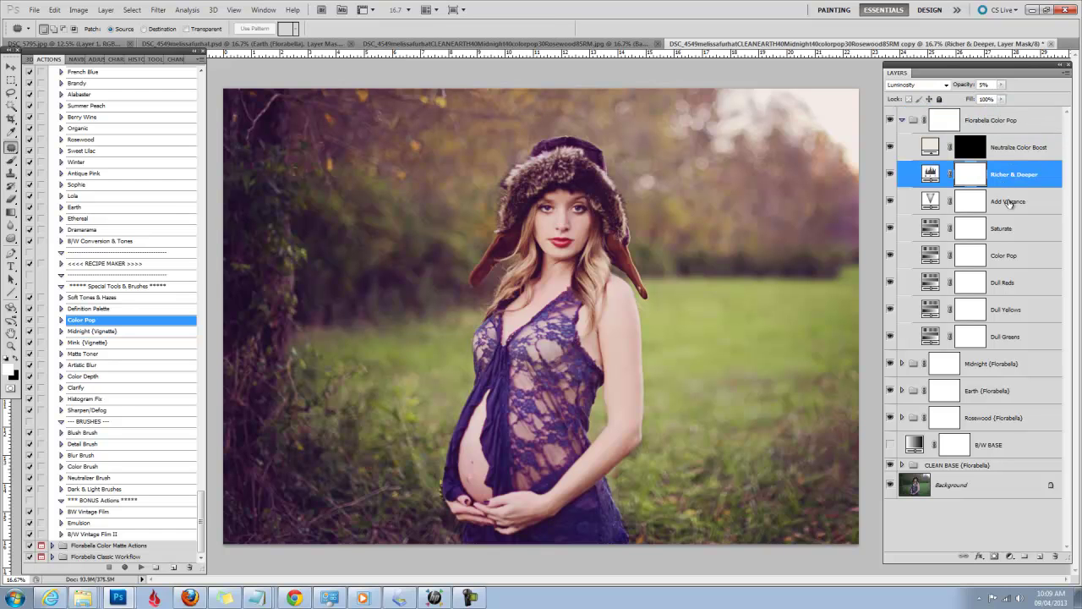
{"action": "left_click", "coordinate": [1009, 203]}
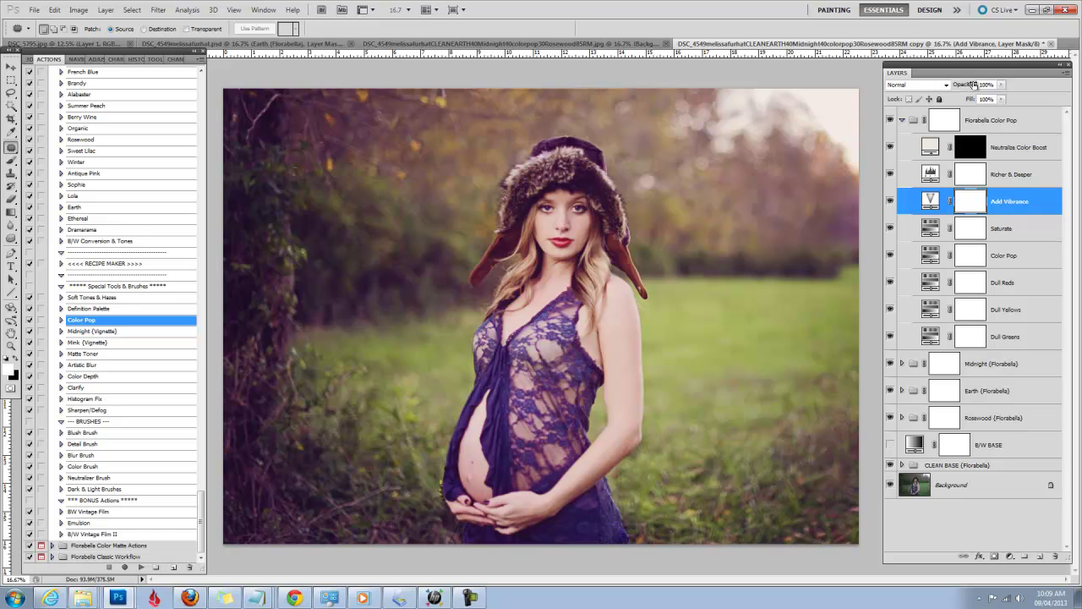
{"action": "left_click", "coordinate": [1004, 228]}
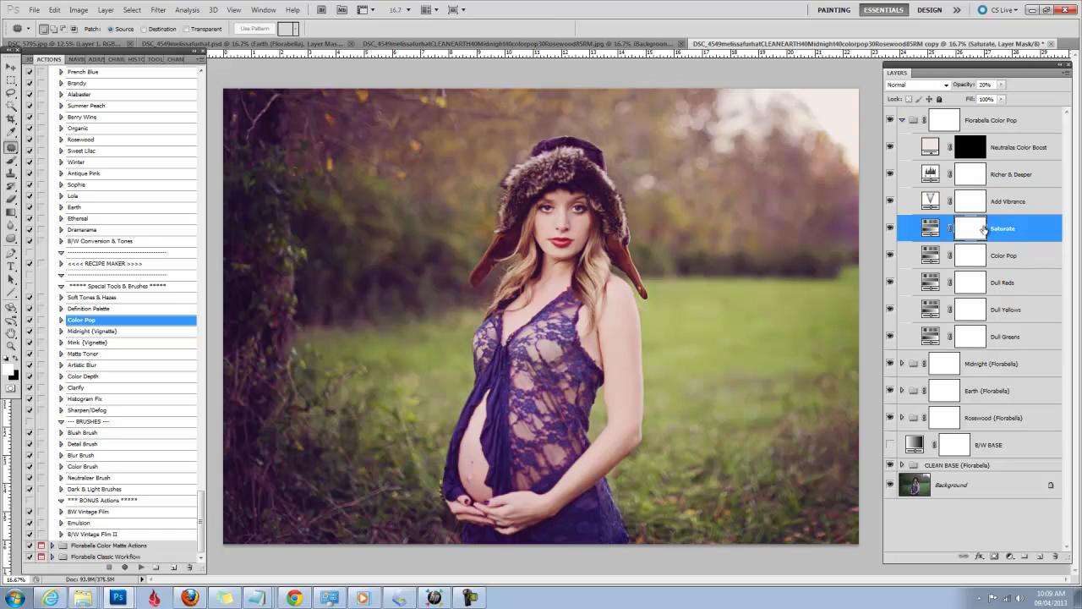
{"action": "left_click", "coordinate": [1010, 282]}
{"action": "left_click", "coordinate": [1013, 311]}
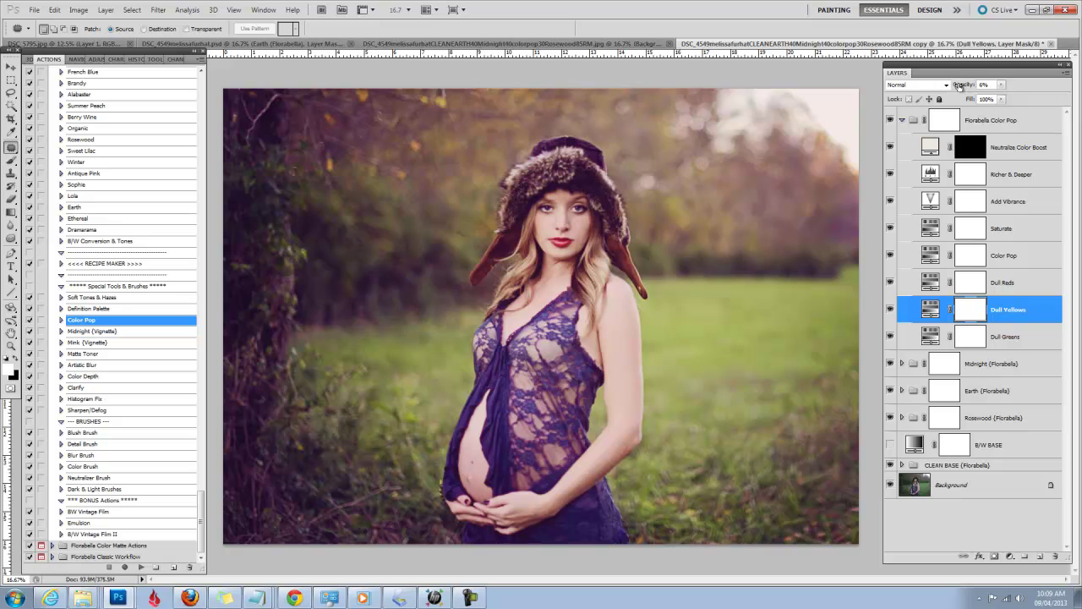
{"action": "left_click_drag", "start_coordinate": [960, 85], "coordinate": [1038, 91]}
{"action": "left_click_drag", "start_coordinate": [1038, 91], "coordinate": [986, 94]}
{"action": "left_click", "coordinate": [996, 120]}
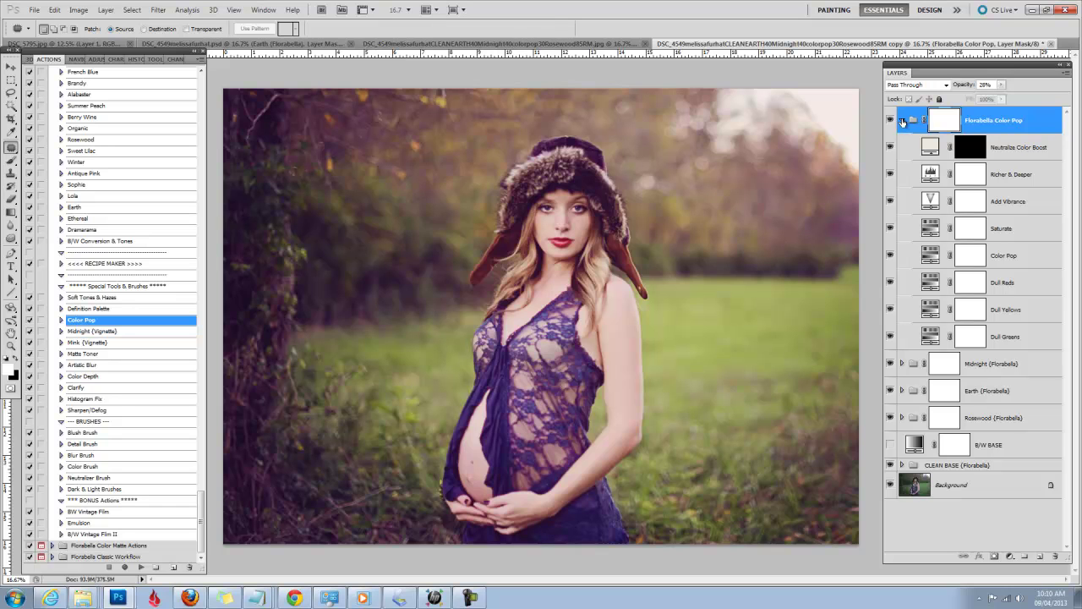
{"action": "left_click", "coordinate": [902, 120]}
- Hide the Florabella Color Pop group and run the Color Brush action
{"action": "left_click", "coordinate": [890, 120]}
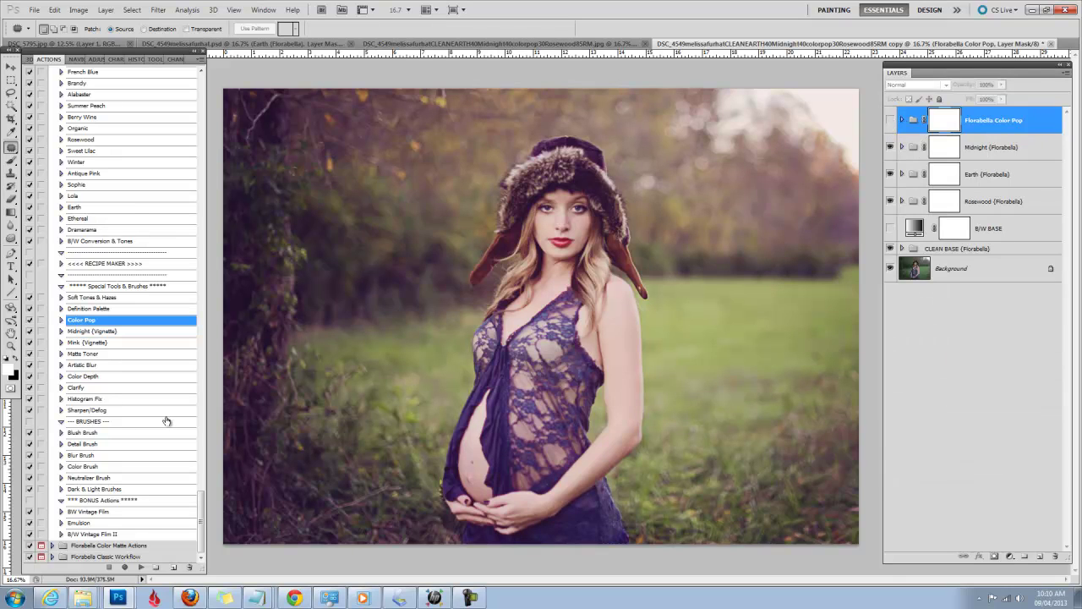
{"action": "left_click", "coordinate": [125, 457]}
{"action": "left_click", "coordinate": [126, 466]}
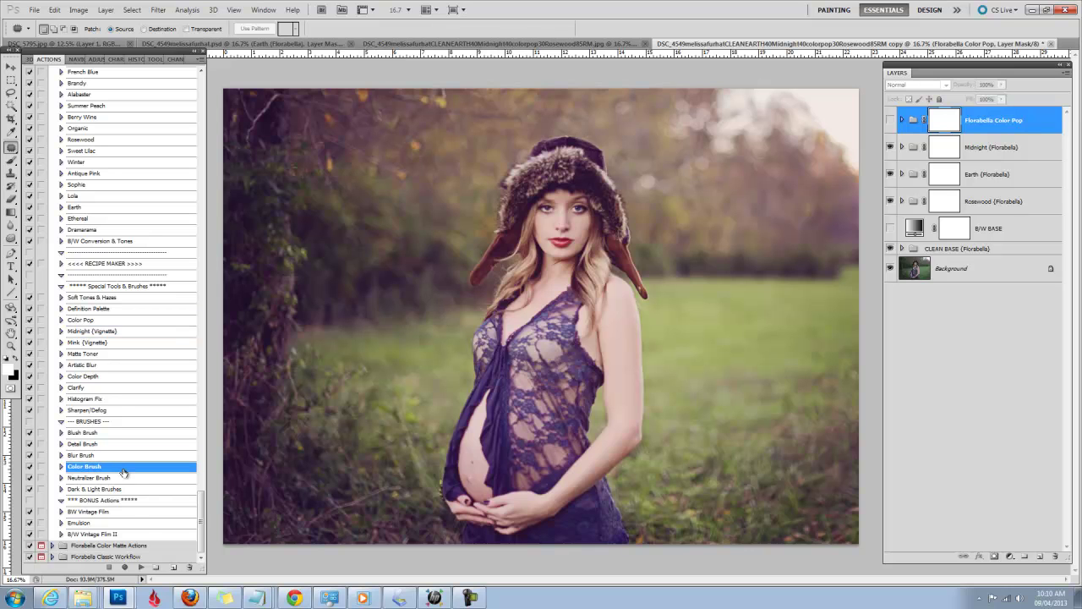
{"action": "left_click", "coordinate": [142, 567]}
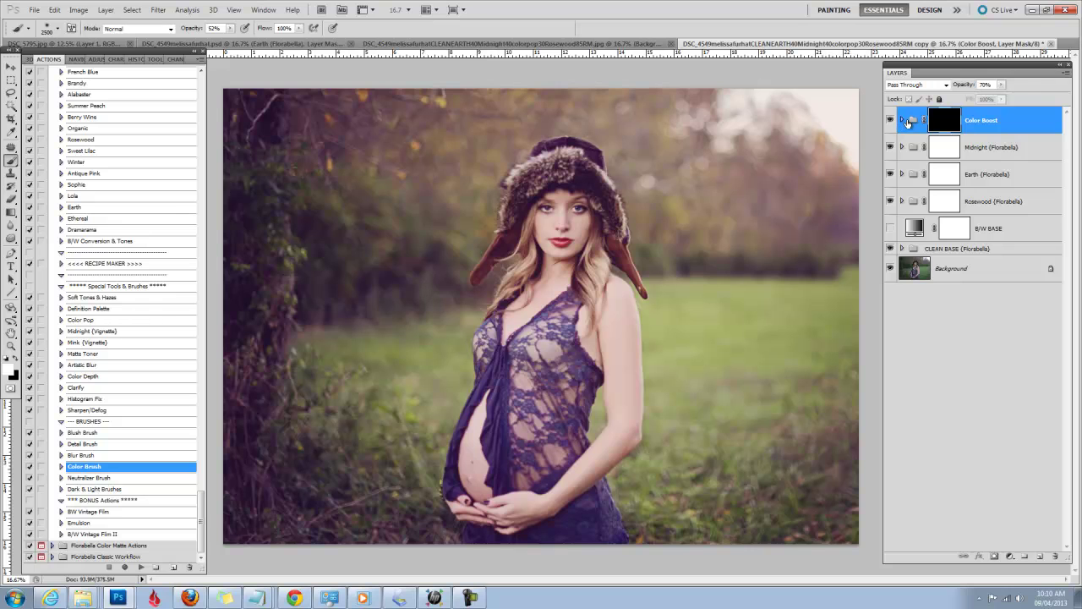
- Examine the adjustment layers inside the Color Boost group and collapse it again
{"action": "left_click", "coordinate": [903, 120]}
{"action": "left_click", "coordinate": [902, 120]}
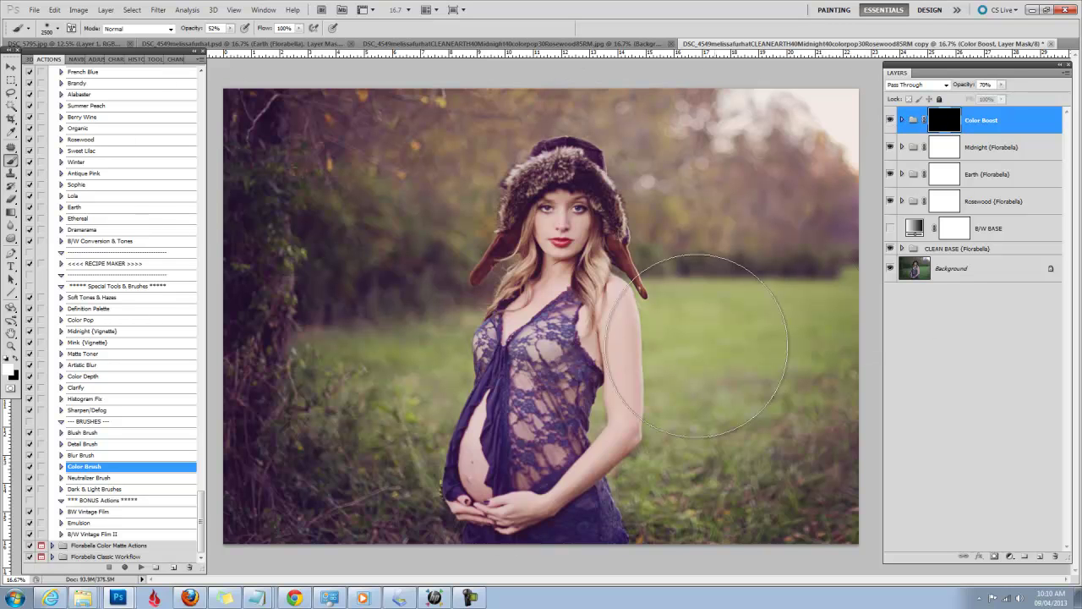
{"action": "left_click", "coordinate": [902, 120]}
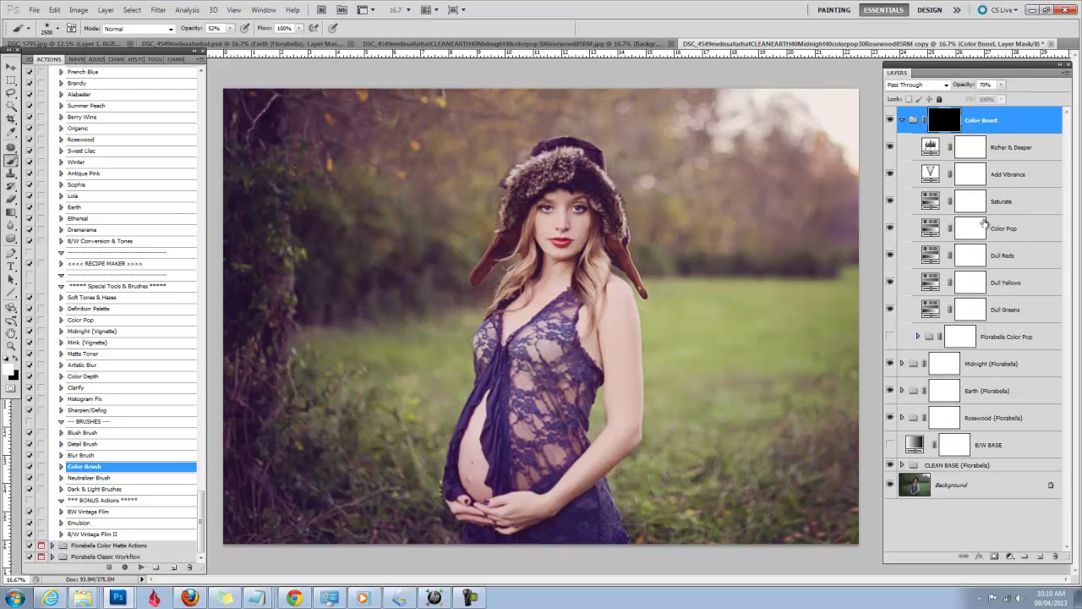
{"action": "left_click", "coordinate": [903, 120]}
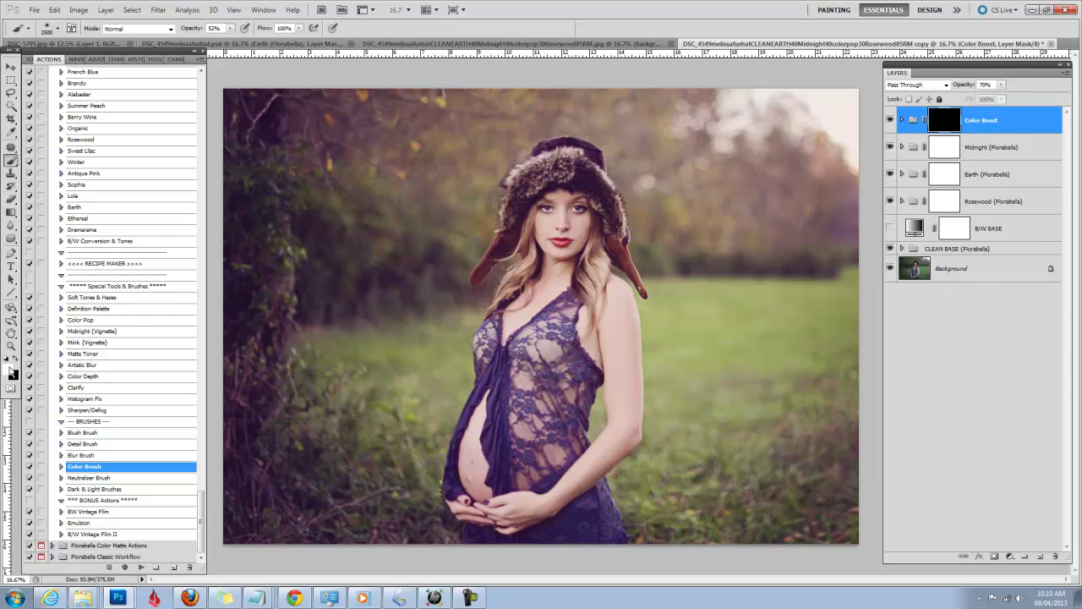
- Paint white on the Color Boost mask over the background around the woman with the soft 2500 px brush at 52% opacity
{"action": "left_click", "coordinate": [58, 30]}
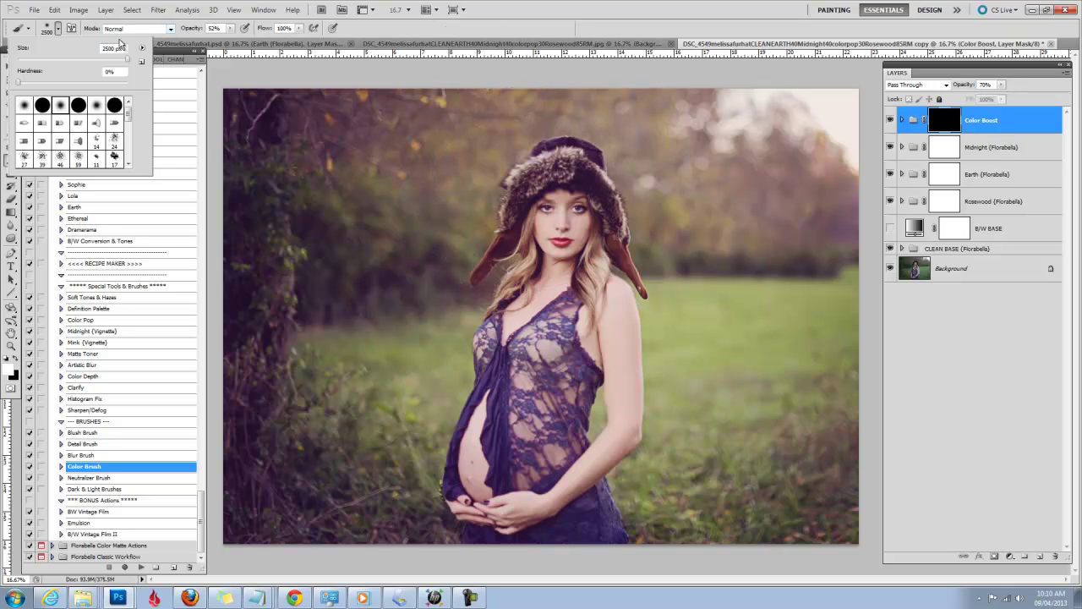
{"action": "key", "text": "Return"}
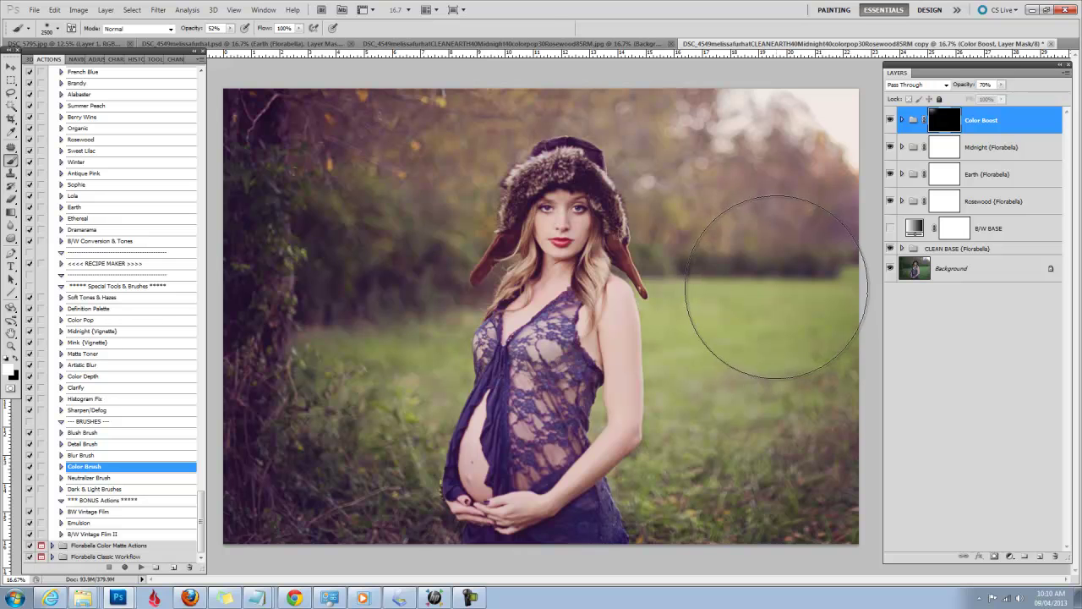
{"action": "mouse_move", "coordinate": [727, 461]}
{"action": "left_mouse_down"}
{"action": "mouse_move", "coordinate": [786, 461]}
{"action": "mouse_move", "coordinate": [791, 411]}
{"action": "left_mouse_up"}
- Try the Color Boost group at 100% and lower opacity, compare it on and off, and delete the group
{"action": "left_click_drag", "start_coordinate": [964, 86], "coordinate": [985, 85]}
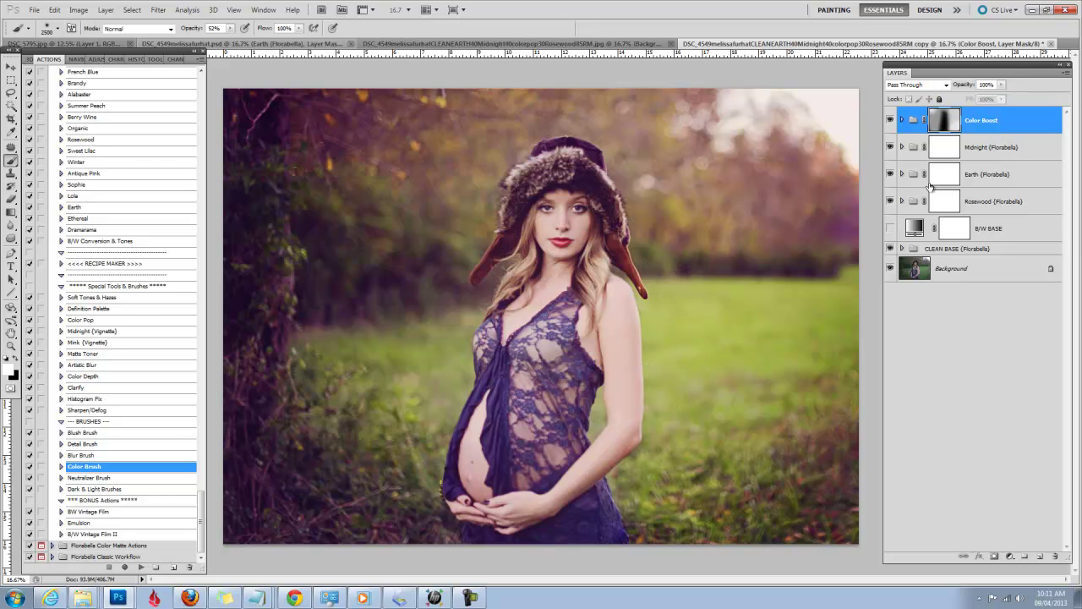
{"action": "left_click_drag", "start_coordinate": [958, 84], "coordinate": [940, 90]}
{"action": "left_click", "coordinate": [890, 120]}
{"action": "left_click", "coordinate": [891, 121]}
{"action": "left_click_drag", "start_coordinate": [991, 121], "coordinate": [1055, 556]}
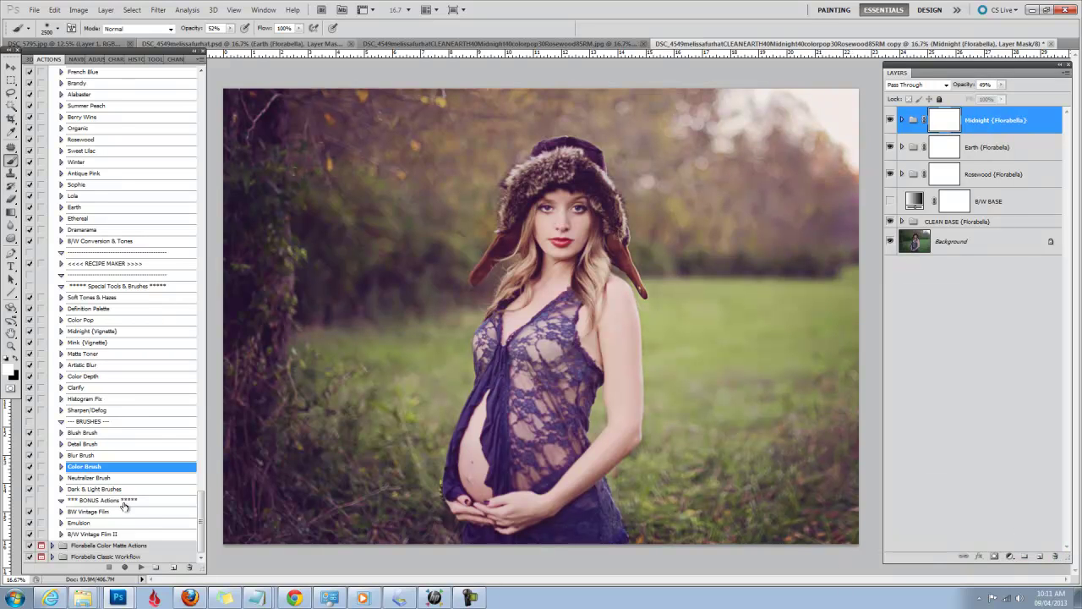
- Run the Color Pop action above Midnight and set the Florabella Color Pop group's opacity to 31%
{"action": "left_click", "coordinate": [106, 320]}
{"action": "left_click", "coordinate": [141, 566]}
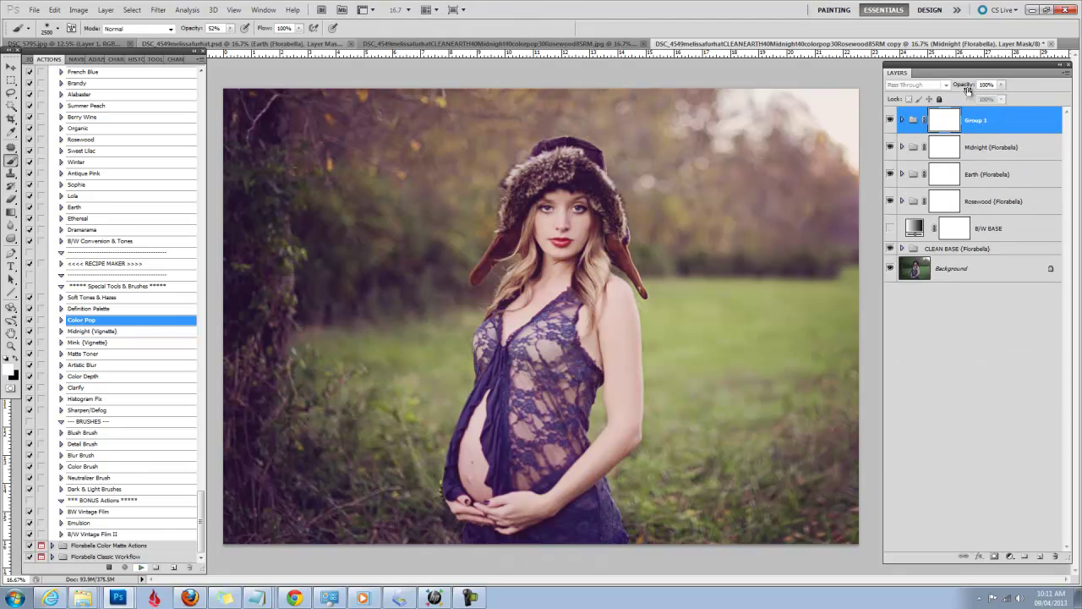
{"action": "left_click_drag", "start_coordinate": [970, 85], "coordinate": [920, 84]}
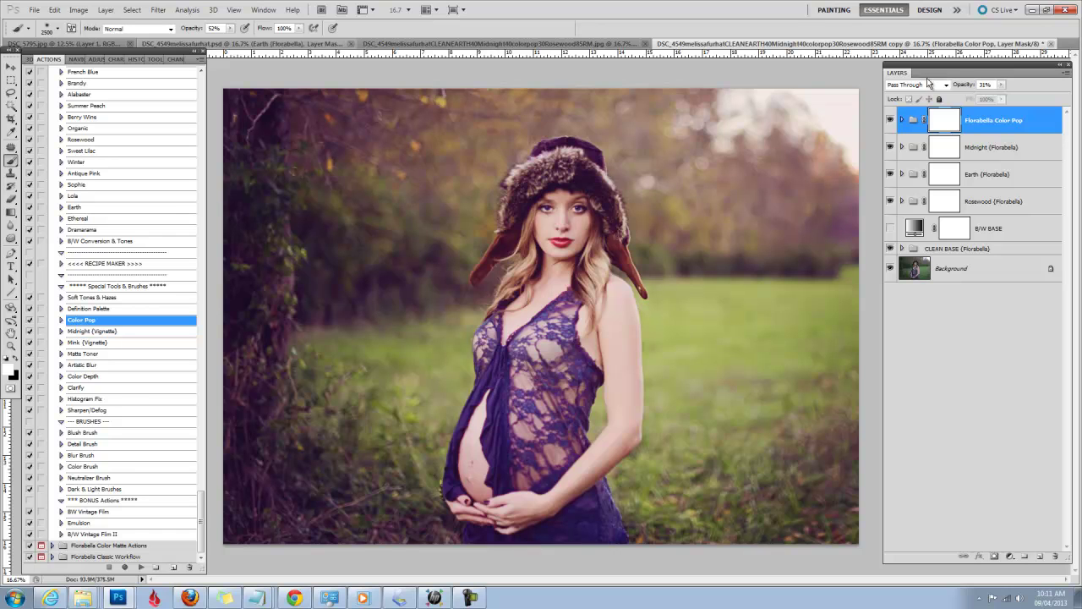
- Run the Blush Brush action twice to add two Blush Brush layers above the Color Pop group
{"action": "left_click", "coordinate": [112, 433]}
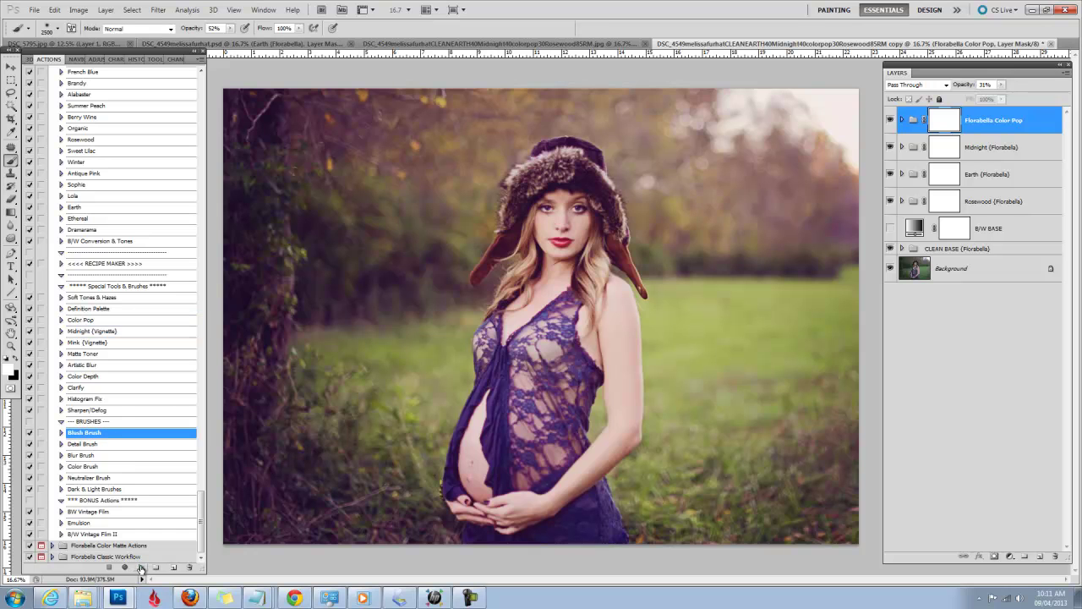
{"action": "left_click", "coordinate": [141, 567]}
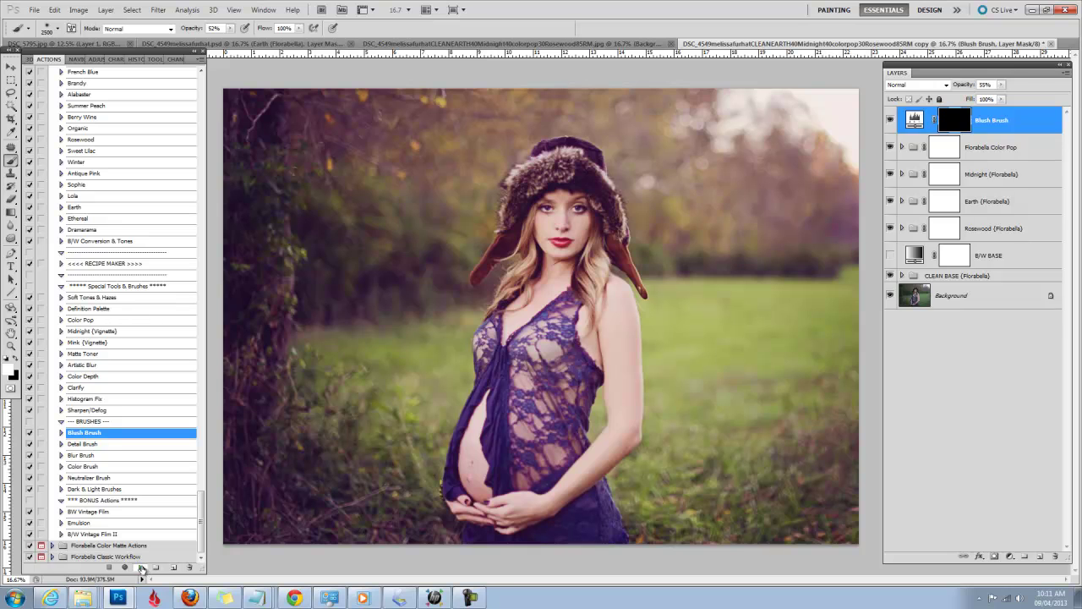
{"action": "left_click", "coordinate": [142, 567]}
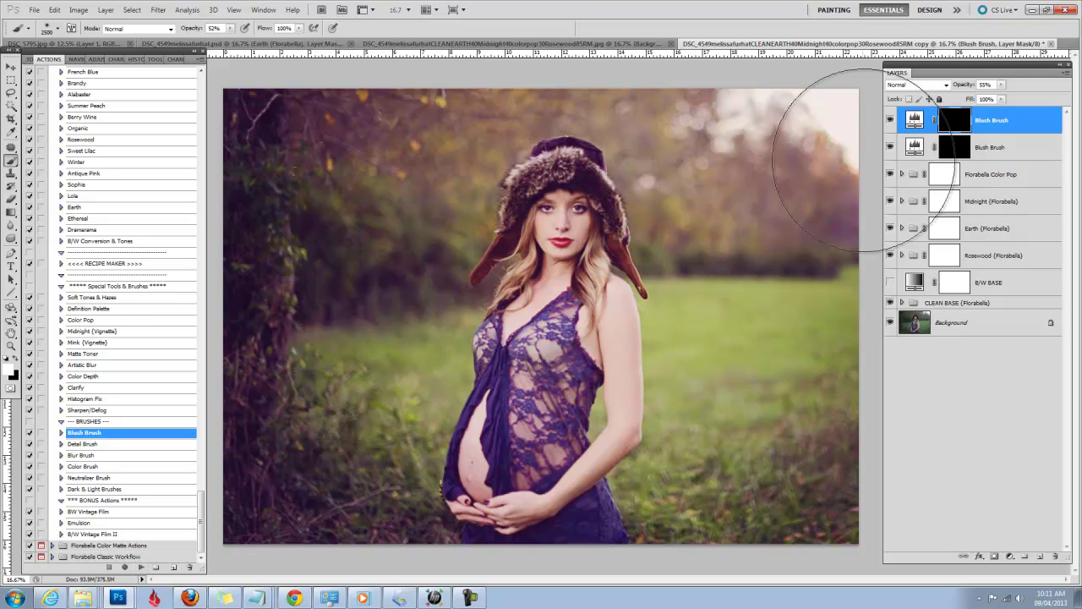
- Reduce the brush to 150 px and paint blush onto the woman's cheeks on the upper Blush Brush mask
{"action": "key", "text": "bracketleft"}
{"action": "key", "text": "bracketleft"}
{"action": "key", "text": "bracketleft"}
{"action": "key", "text": "bracketleft"}
{"action": "key", "text": "bracketleft"}
{"action": "key", "text": "bracketleft"}
{"action": "key", "text": "bracketleft"}
{"action": "key", "text": "bracketleft"}
{"action": "key", "text": "bracketleft"}
{"action": "key", "text": "bracketleft"}
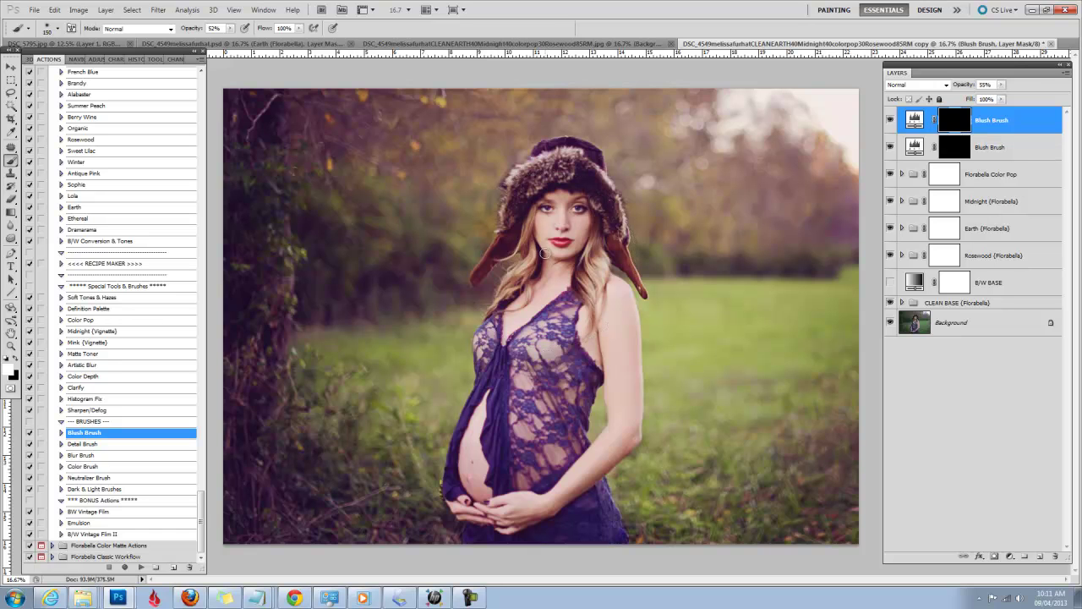
{"action": "key", "text": "ctrl+plus"}
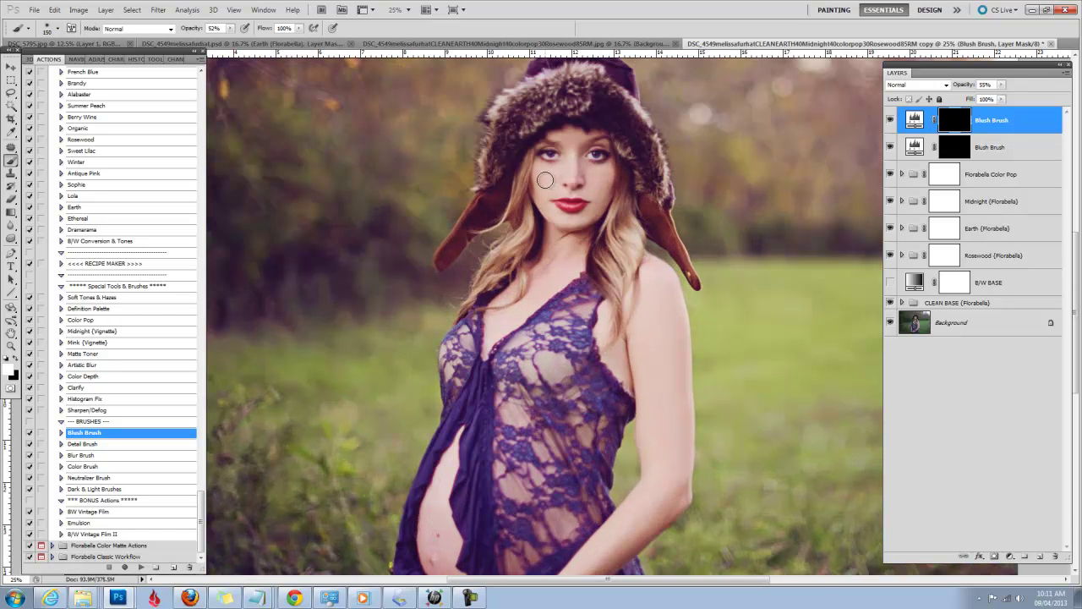
{"action": "mouse_move", "coordinate": [551, 180]}
{"action": "left_mouse_down"}
{"action": "mouse_move", "coordinate": [541, 175]}
{"action": "mouse_move", "coordinate": [602, 178]}
{"action": "left_mouse_up"}
{"action": "key", "text": "ctrl+minus"}
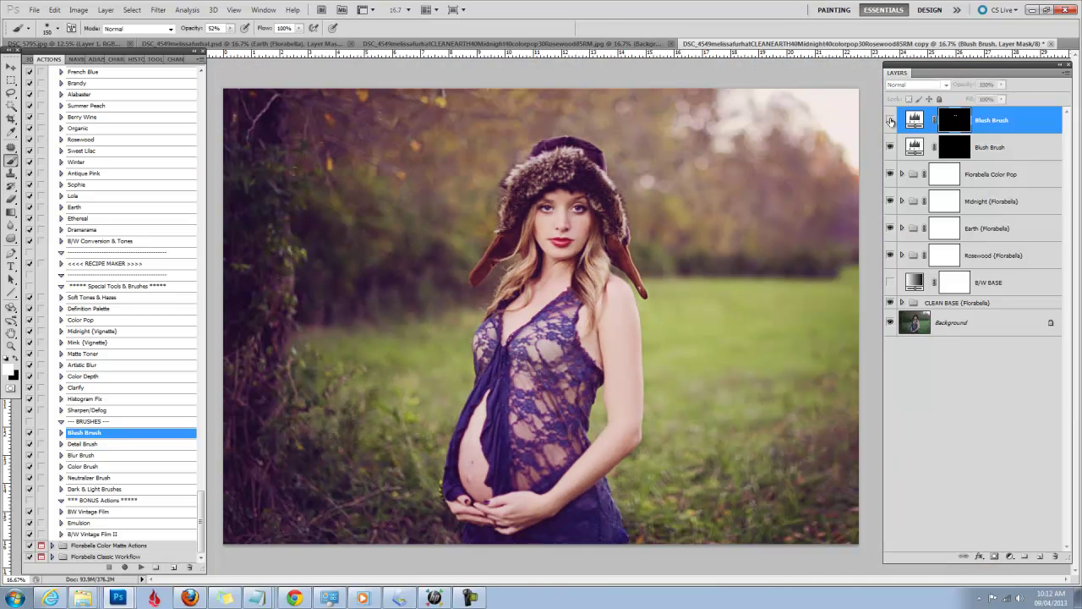
- Set the upper Blush Brush layer to 39% opacity and paint around the photo's edges on the lower Blush Brush mask at 1600 px, 47% opacity
{"action": "left_click_drag", "start_coordinate": [968, 84], "coordinate": [956, 88]}
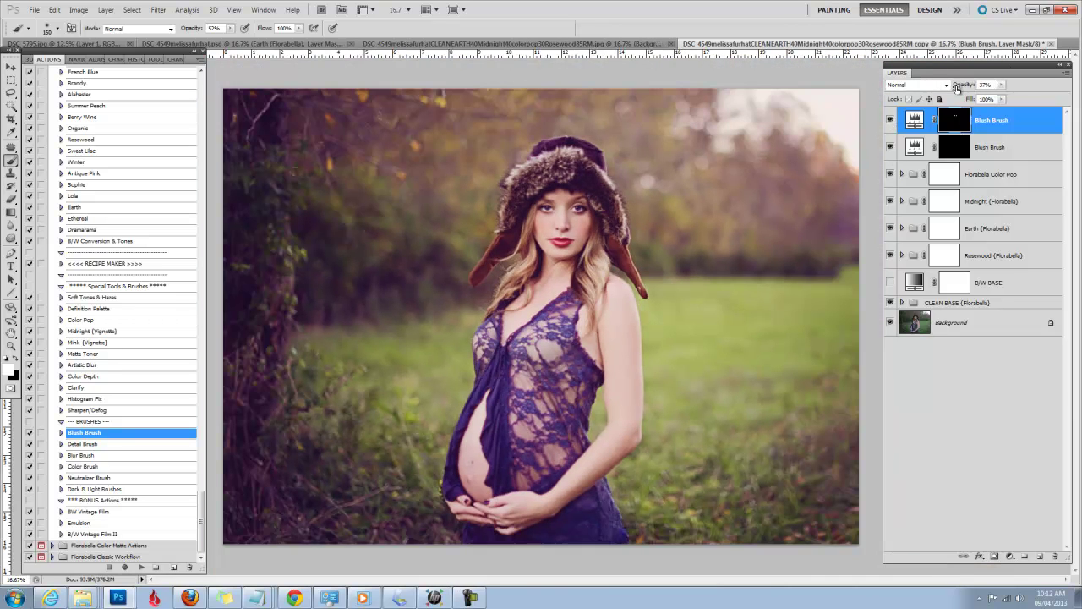
{"action": "left_click", "coordinate": [956, 151]}
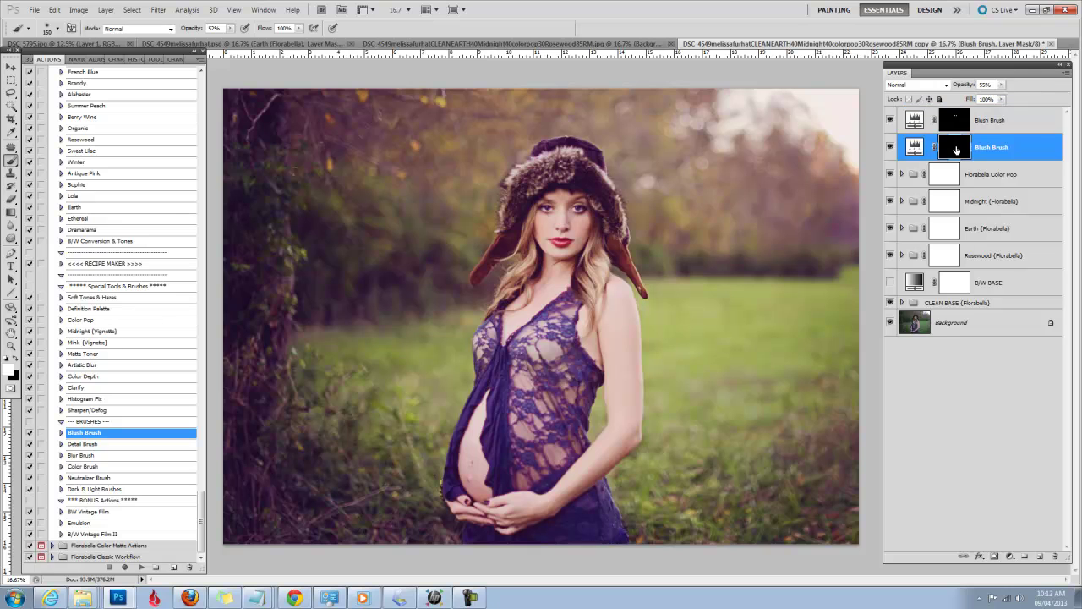
{"action": "key", "text": "bracketright"}
{"action": "key", "text": "bracketright"}
{"action": "key", "text": "bracketright"}
{"action": "key", "text": "bracketright"}
{"action": "key", "text": "bracketright"}
{"action": "key", "text": "bracketright"}
{"action": "key", "text": "bracketright"}
{"action": "key", "text": "bracketright"}
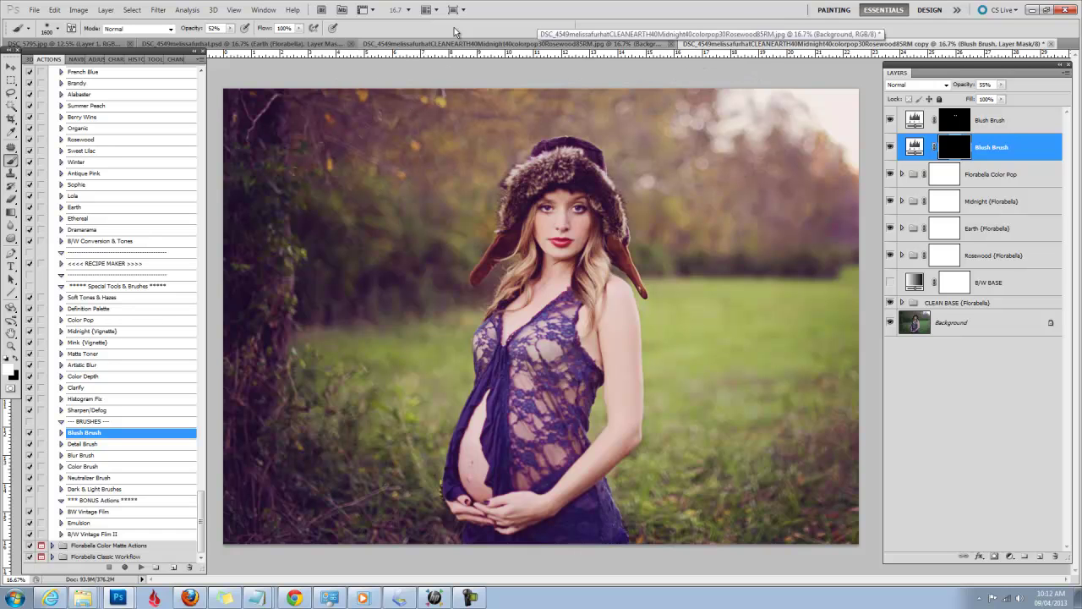
{"action": "left_click_drag", "start_coordinate": [192, 30], "coordinate": [187, 30]}
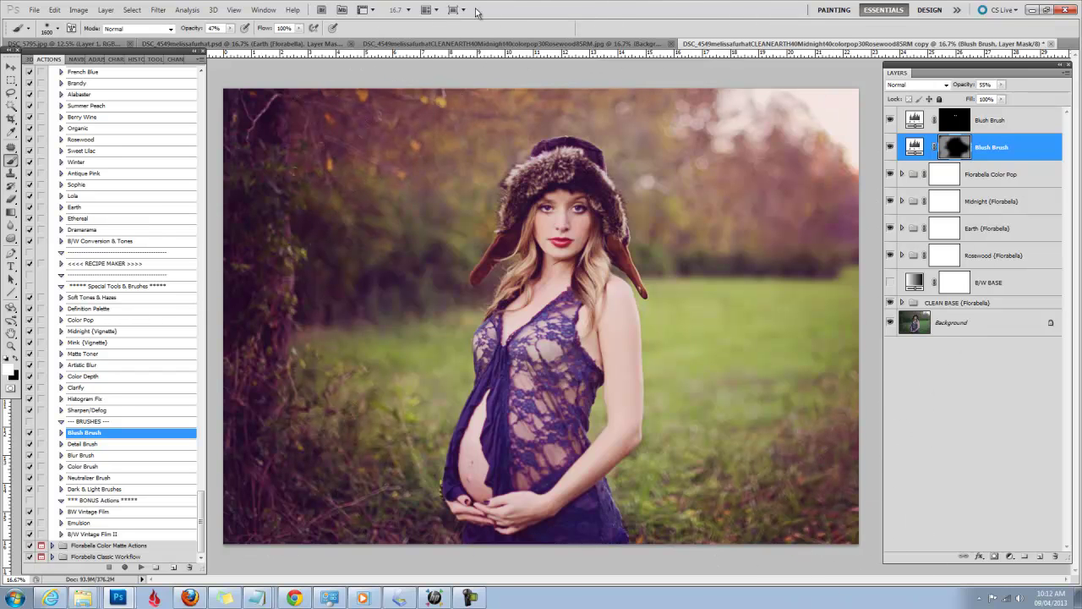
- Run the Neutralizer Brush action above the upper Blush Brush layer
{"action": "left_click", "coordinate": [977, 123]}
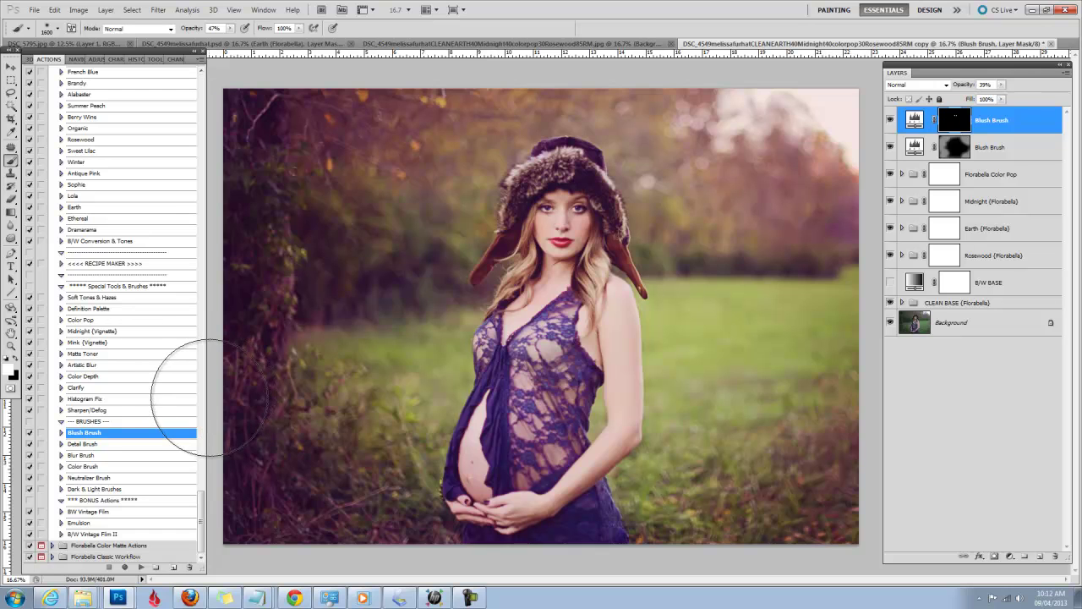
{"action": "left_click", "coordinate": [124, 480]}
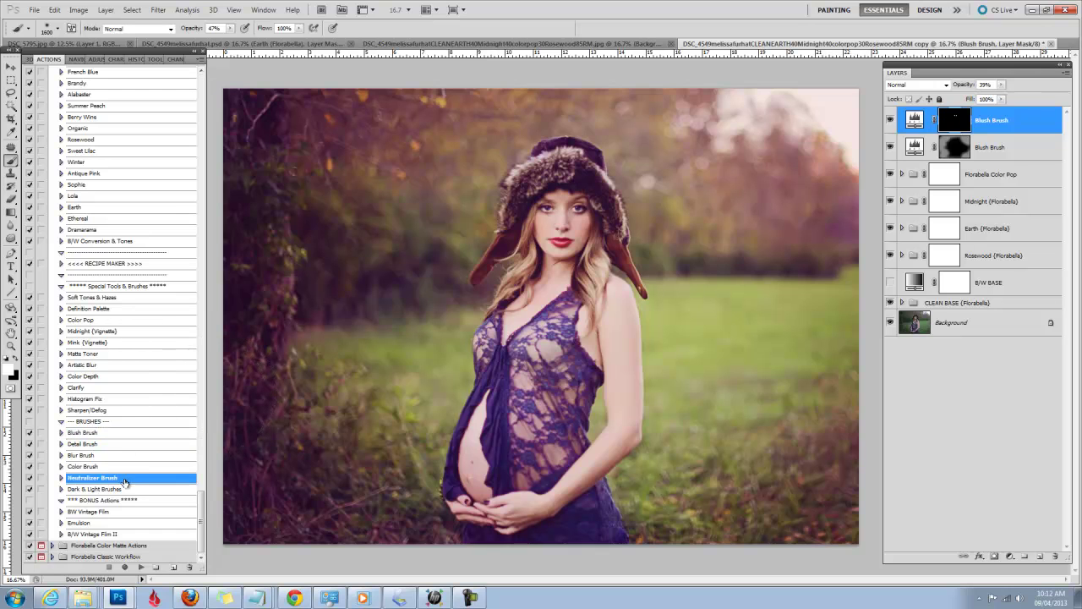
{"action": "left_click", "coordinate": [141, 567]}
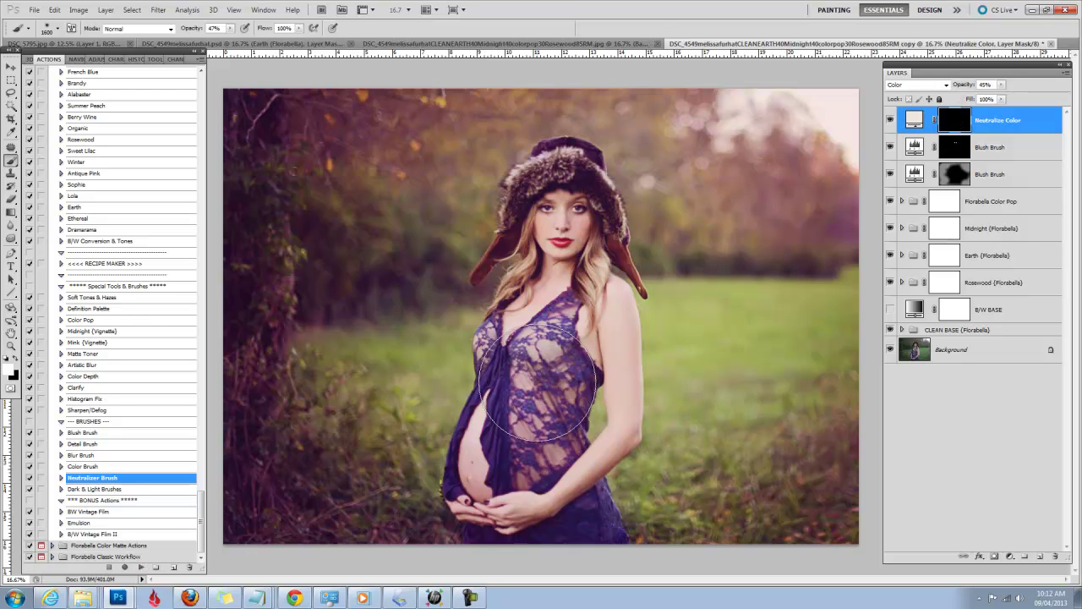
- Paint the woman's lace dress on the Neutralize Color mask with a 400 px brush at 100%, and lower the layer's opacity to 22%
{"action": "key", "text": "bracketleft"}
{"action": "key", "text": "bracketleft"}
{"action": "key", "text": "bracketleft"}
{"action": "key", "text": "bracketleft"}
{"action": "key", "text": "bracketleft"}
{"action": "key", "text": "bracketleft"}
{"action": "key", "text": "bracketleft"}
{"action": "key", "text": "bracketleft"}
{"action": "key", "text": "bracketleft"}
{"action": "key", "text": "bracketleft"}
{"action": "key", "text": "bracketleft"}
{"action": "key", "text": "bracketleft"}
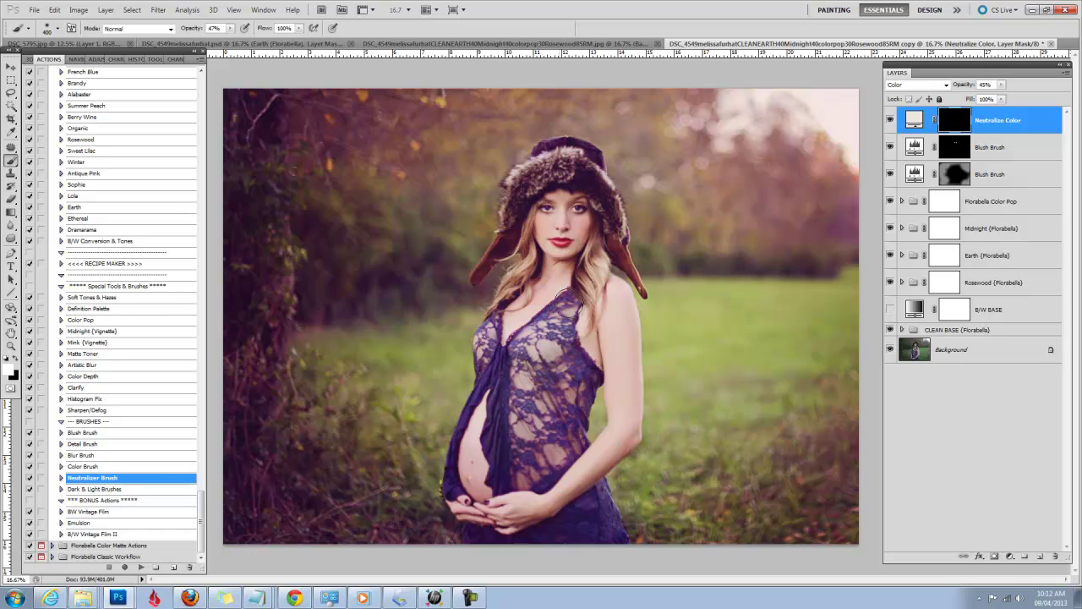
{"action": "mouse_move", "coordinate": [519, 388]}
{"action": "left_mouse_down"}
{"action": "mouse_move", "coordinate": [495, 347]}
{"action": "mouse_move", "coordinate": [475, 364]}
{"action": "left_mouse_up"}
{"action": "key", "text": "0"}
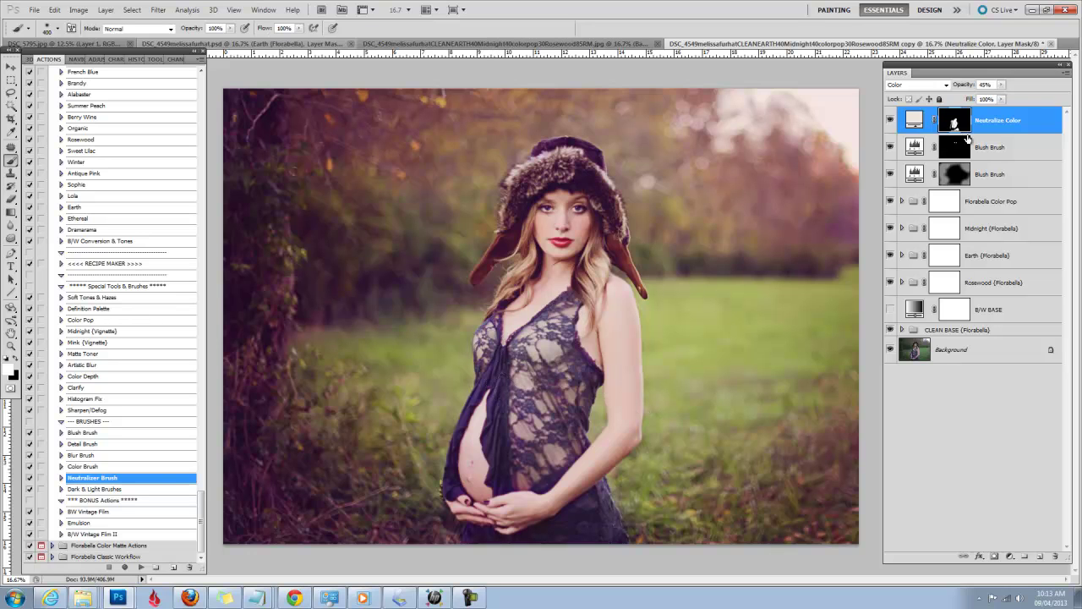
{"action": "left_click_drag", "start_coordinate": [972, 87], "coordinate": [725, 82]}
{"action": "left_click_drag", "start_coordinate": [712, 87], "coordinate": [714, 88]}
- Show the B/W BASE layer, try it at the top of the layer stack, and delete it
{"action": "left_click", "coordinate": [891, 310]}
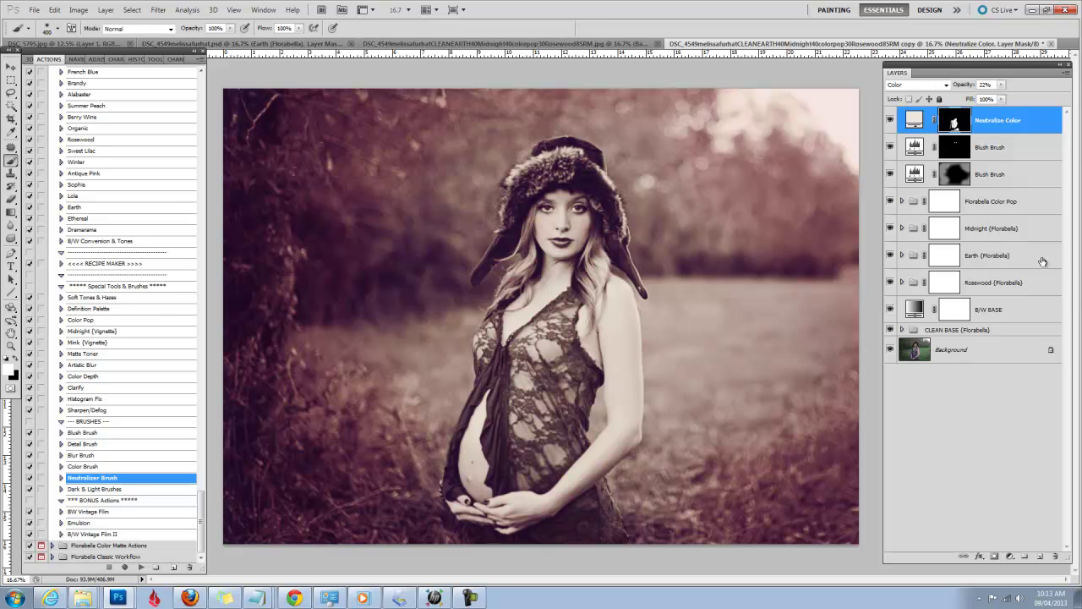
{"action": "left_click_drag", "start_coordinate": [1005, 313], "coordinate": [986, 121]}
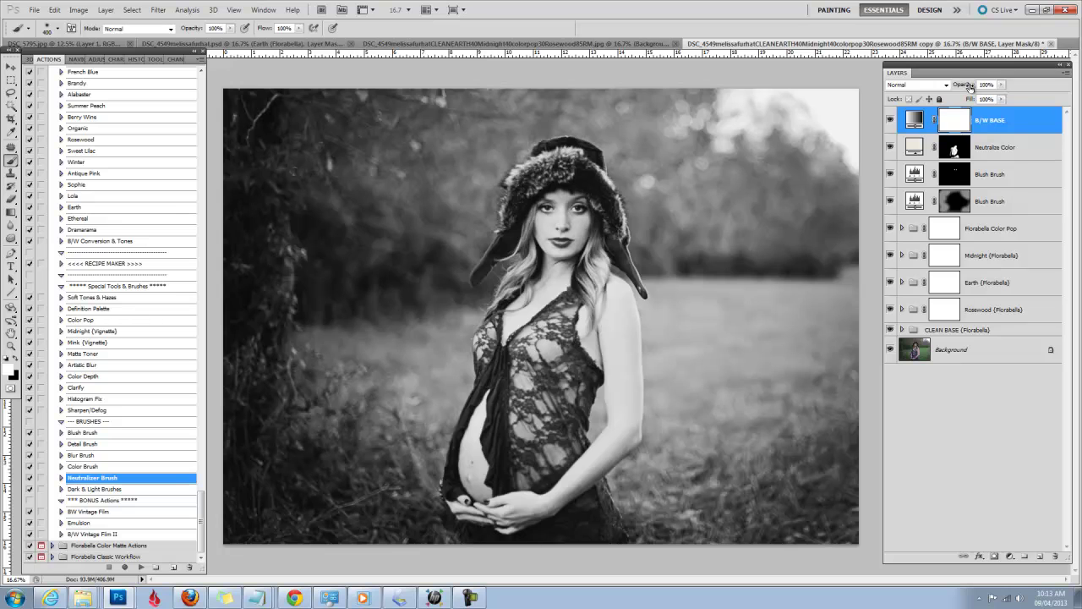
{"action": "left_click_drag", "start_coordinate": [991, 120], "coordinate": [1018, 322]}
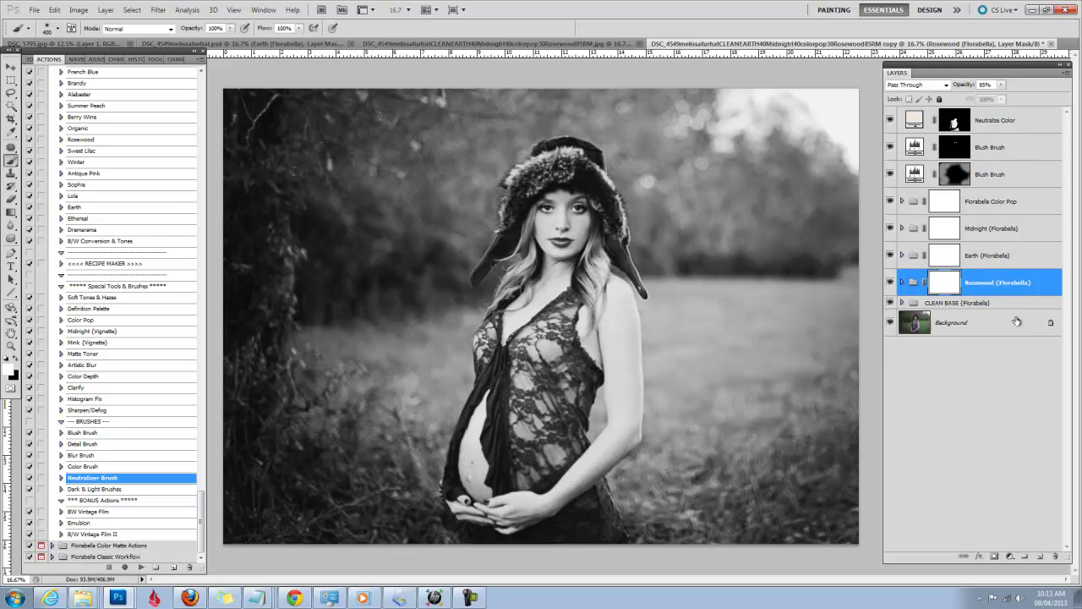
- Hide the Rosewood group and run the Dark & Light Brushes action above the Neutralize Color layer
{"action": "left_click", "coordinate": [891, 282]}
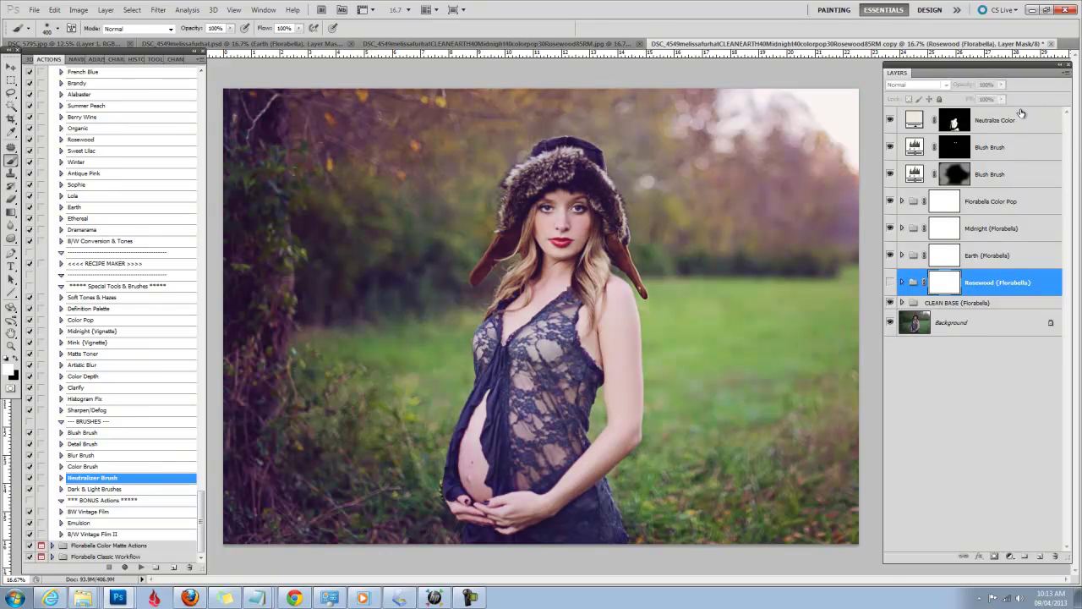
{"action": "left_click", "coordinate": [139, 491]}
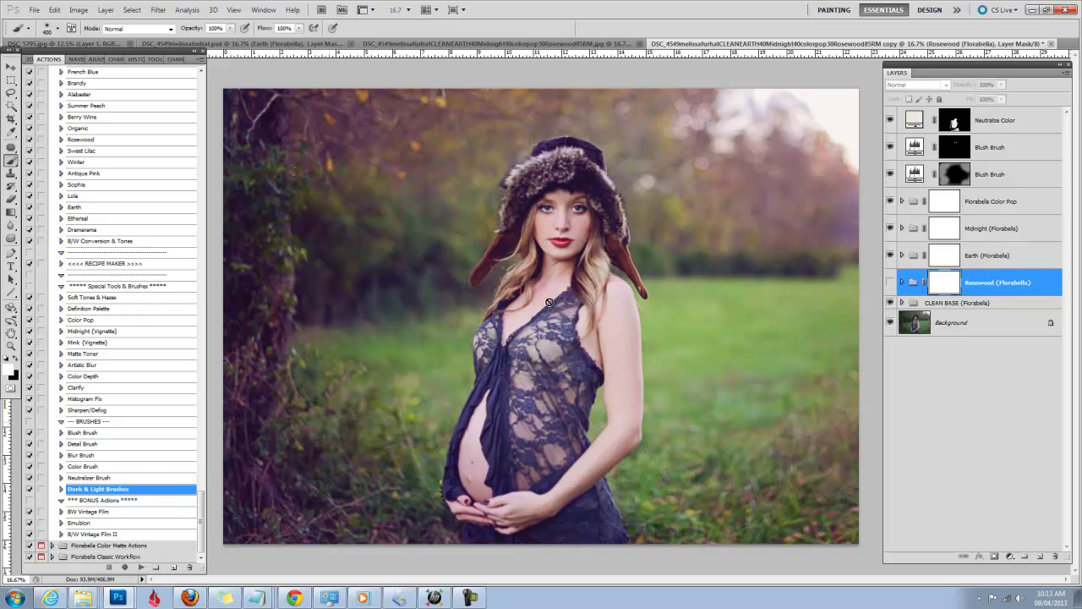
{"action": "left_click", "coordinate": [979, 125]}
{"action": "left_click", "coordinate": [140, 567]}
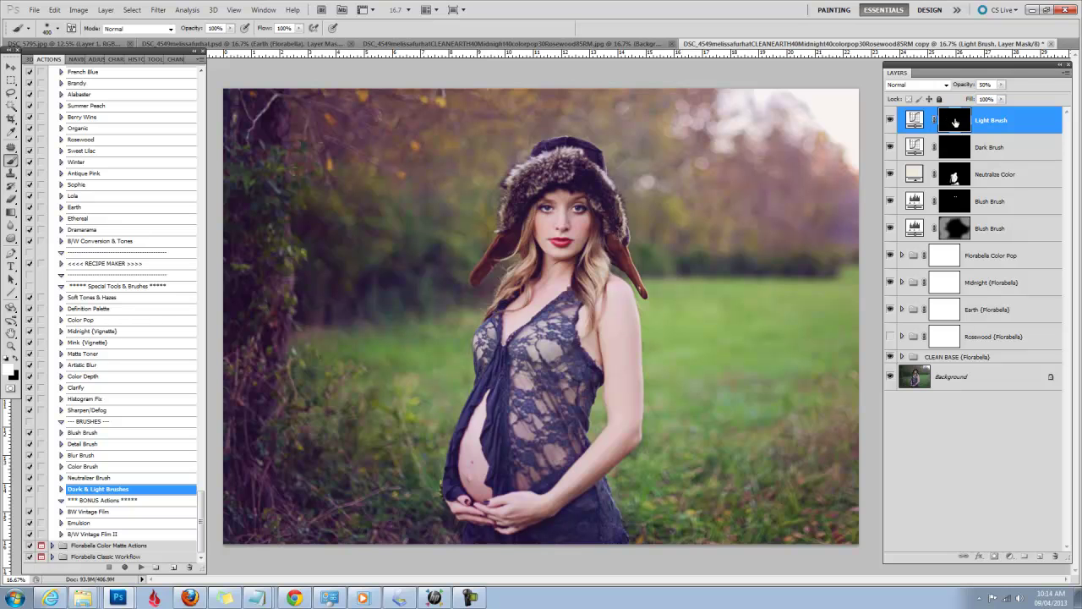
- Paint the middle of the photo on the Light Brush mask with a 2300 px brush at 48%, and set the layer's opacity to 14%
{"action": "key", "text": "bracketright"}
{"action": "key", "text": "bracketright"}
{"action": "key", "text": "bracketright"}
{"action": "key", "text": "bracketright"}
{"action": "key", "text": "bracketright"}
{"action": "key", "text": "bracketright"}
{"action": "key", "text": "bracketright"}
{"action": "key", "text": "bracketright"}
{"action": "key", "text": "bracketright"}
{"action": "key", "text": "bracketright"}
{"action": "left_click", "coordinate": [955, 149]}
{"action": "left_click", "coordinate": [955, 120]}
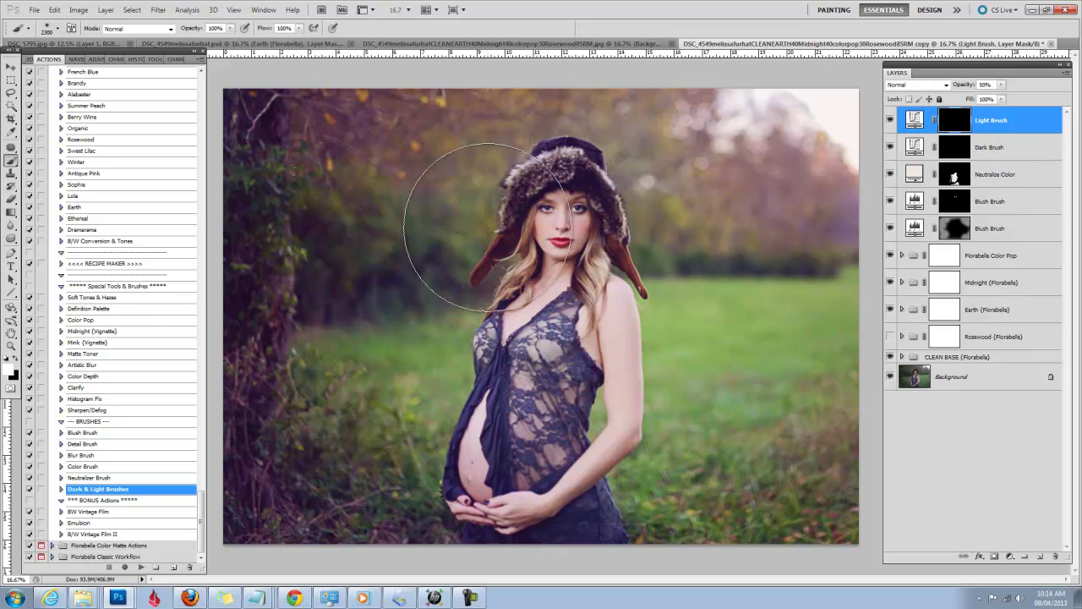
{"action": "left_click_drag", "start_coordinate": [182, 34], "coordinate": [162, 36]}
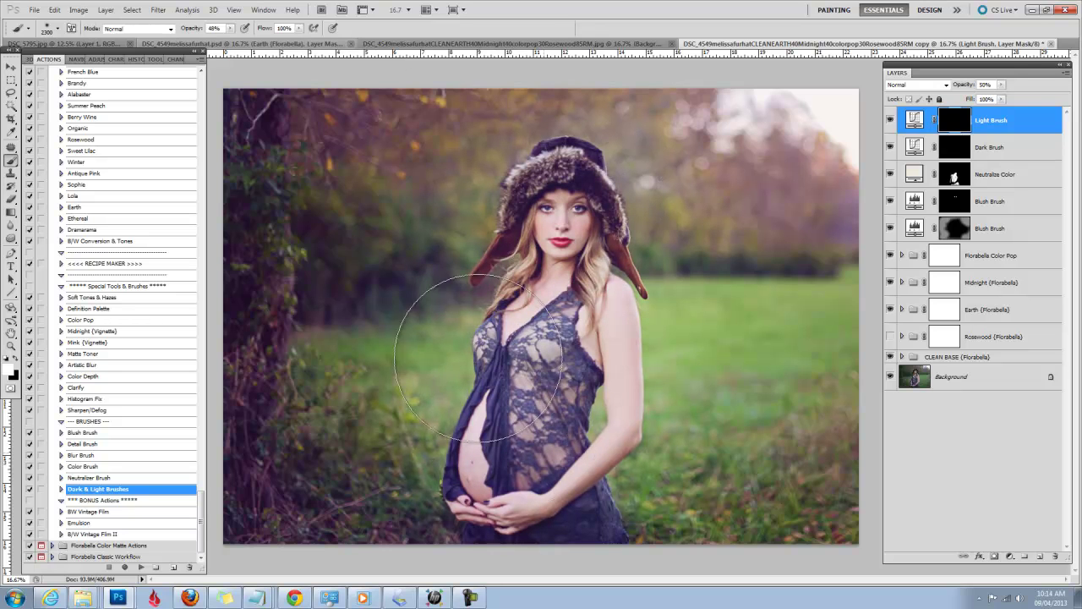
{"action": "mouse_move", "coordinate": [774, 431]}
{"action": "left_mouse_down"}
{"action": "mouse_move", "coordinate": [664, 389]}
{"action": "mouse_move", "coordinate": [418, 181]}
{"action": "left_mouse_up"}
{"action": "left_click_drag", "start_coordinate": [962, 88], "coordinate": [949, 88]}
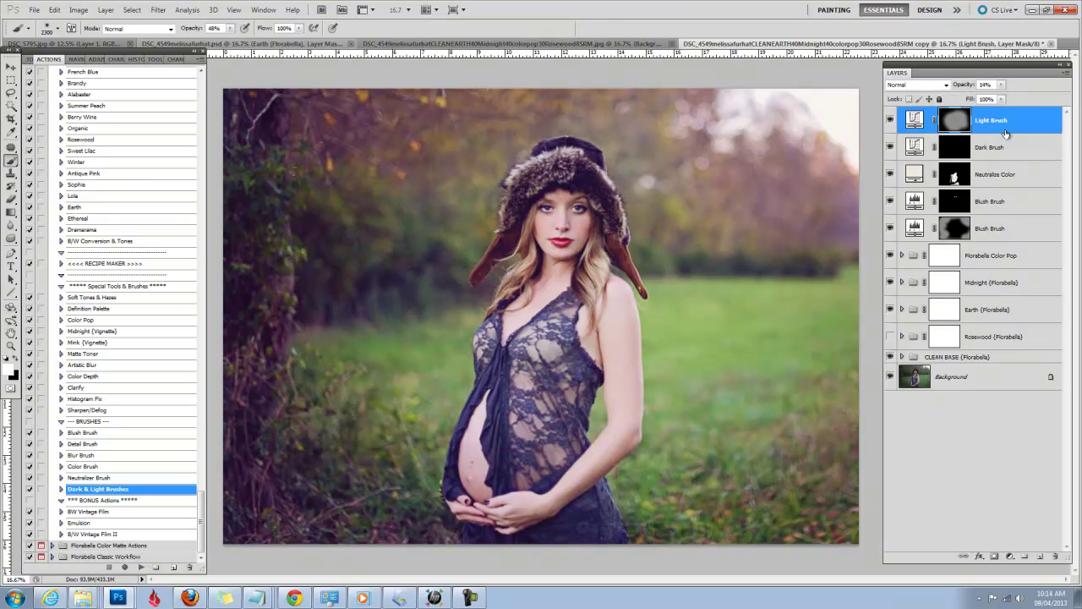
- Paint the photo's outer edges on the Dark Brush mask with the brush at 44% opacity, and lower the layer's opacity to 2%
{"action": "left_click", "coordinate": [953, 147]}
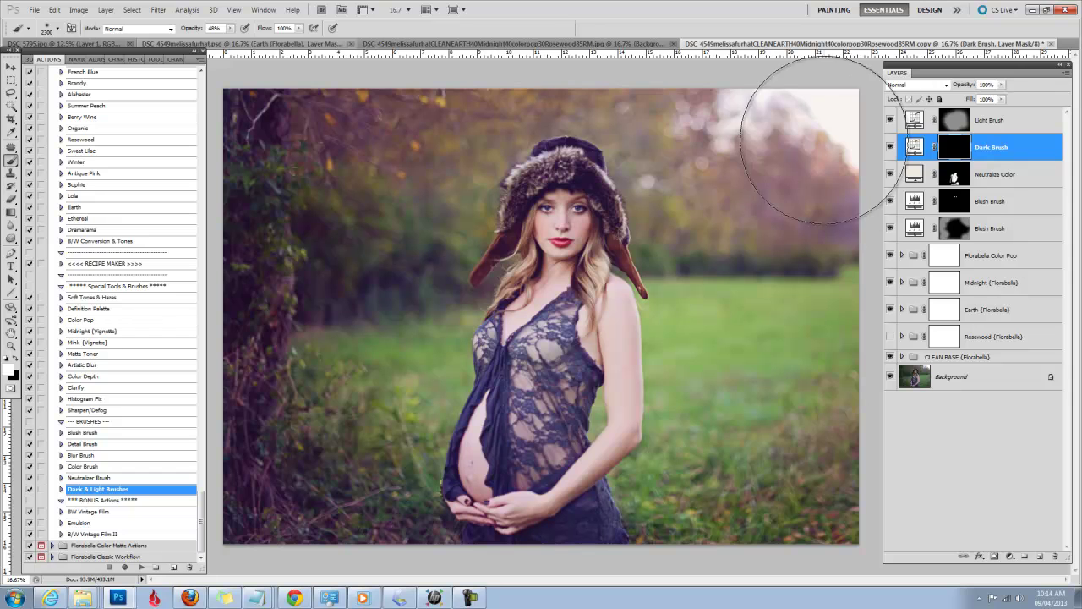
{"action": "left_click_drag", "start_coordinate": [199, 29], "coordinate": [189, 34]}
{"action": "mouse_move", "coordinate": [711, 93]}
{"action": "left_mouse_down"}
{"action": "mouse_move", "coordinate": [821, 242]}
{"action": "mouse_move", "coordinate": [821, 387]}
{"action": "mouse_move", "coordinate": [870, 411]}
{"action": "mouse_move", "coordinate": [695, 582]}
{"action": "mouse_move", "coordinate": [217, 399]}
{"action": "mouse_move", "coordinate": [387, 10]}
{"action": "left_mouse_up"}
{"action": "left_click_drag", "start_coordinate": [1001, 85], "coordinate": [888, 83]}
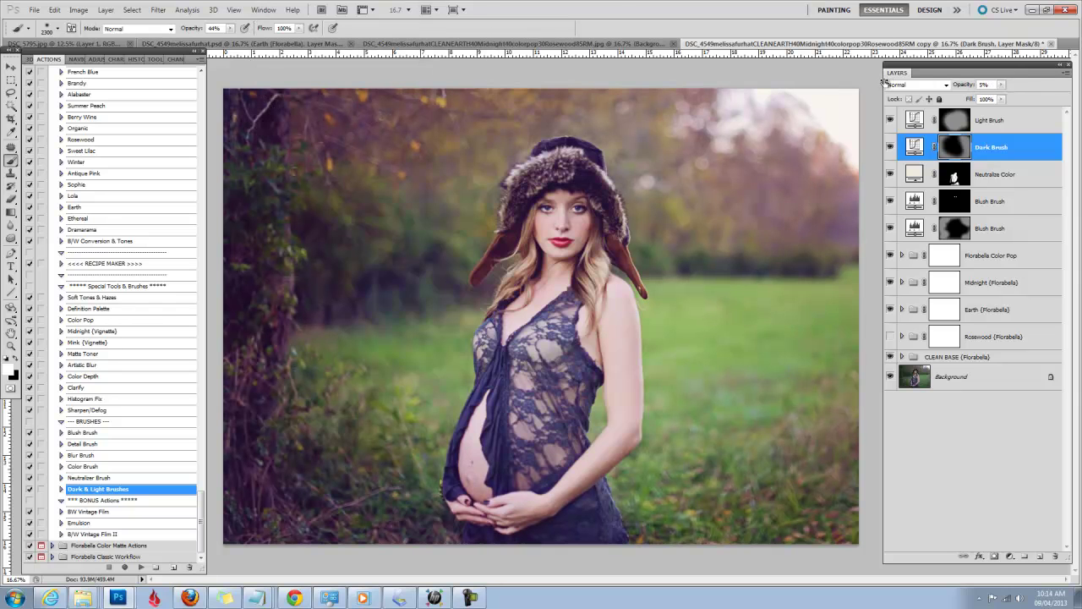
- Expand the CLEAN BASE group and raise the opacity of its Warming Filter layer
{"action": "left_click", "coordinate": [902, 356]}
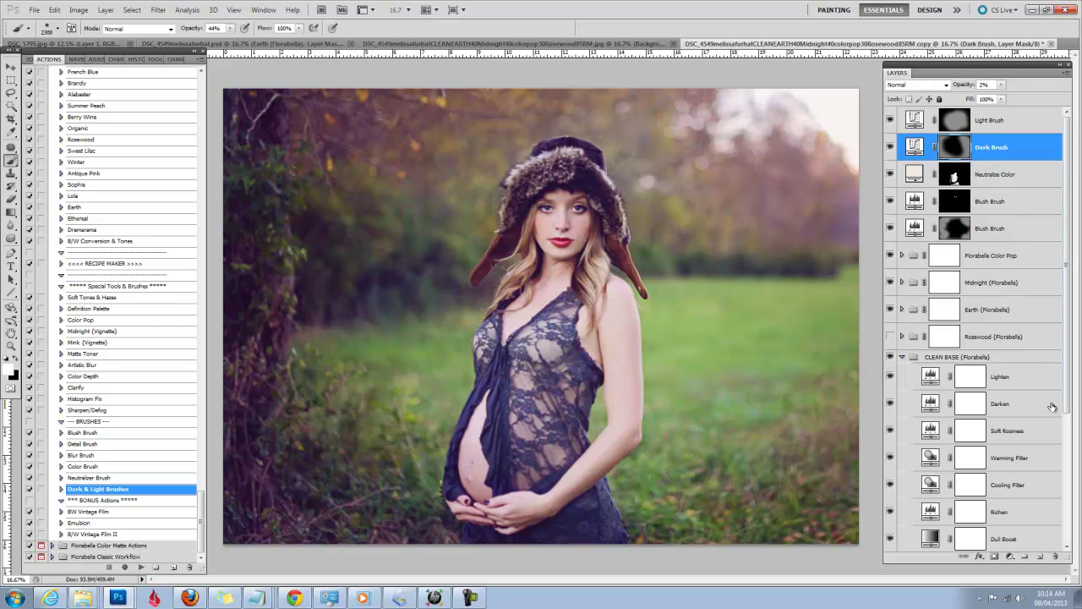
{"action": "scroll", "coordinate": [1068, 378], "scroll_direction": "down", "scroll_amount": 3}
{"action": "left_click", "coordinate": [1014, 361]}
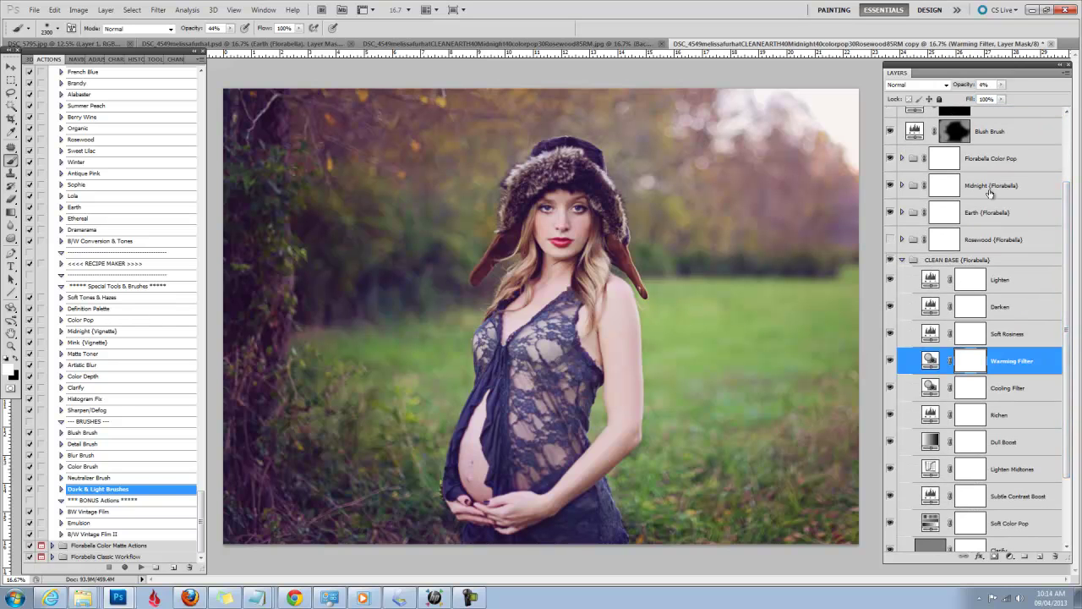
{"action": "left_click_drag", "start_coordinate": [962, 86], "coordinate": [986, 85]}
- Set the Subtle Contrast Boost layer in the CLEAN BASE group to 63% opacity
{"action": "scroll", "coordinate": [1053, 466], "scroll_direction": "down", "scroll_amount": 1}
{"action": "left_click", "coordinate": [1041, 469]}
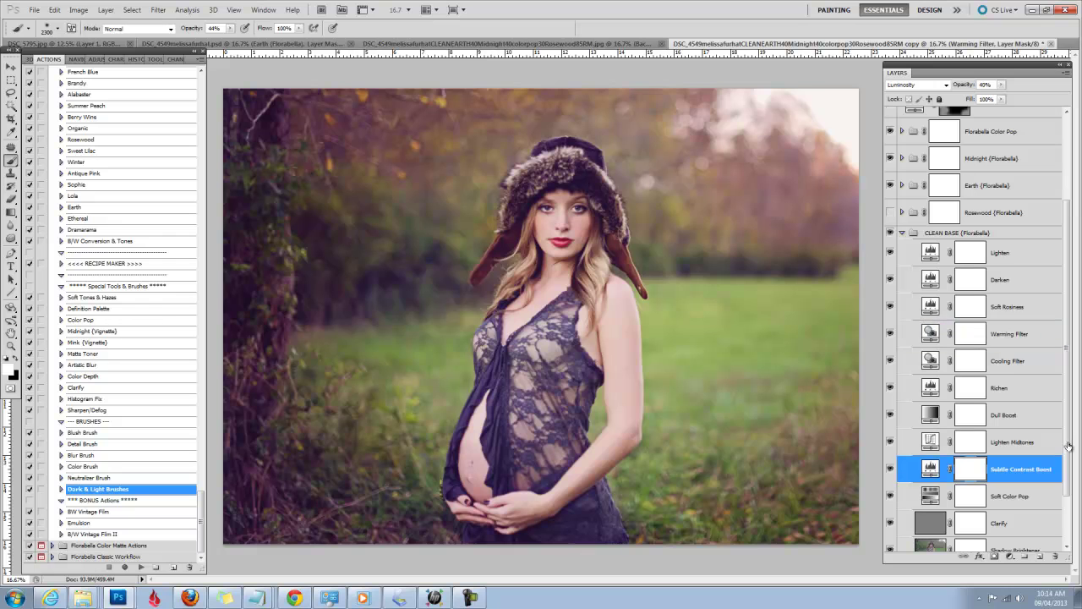
{"action": "left_click_drag", "start_coordinate": [958, 85], "coordinate": [975, 82]}
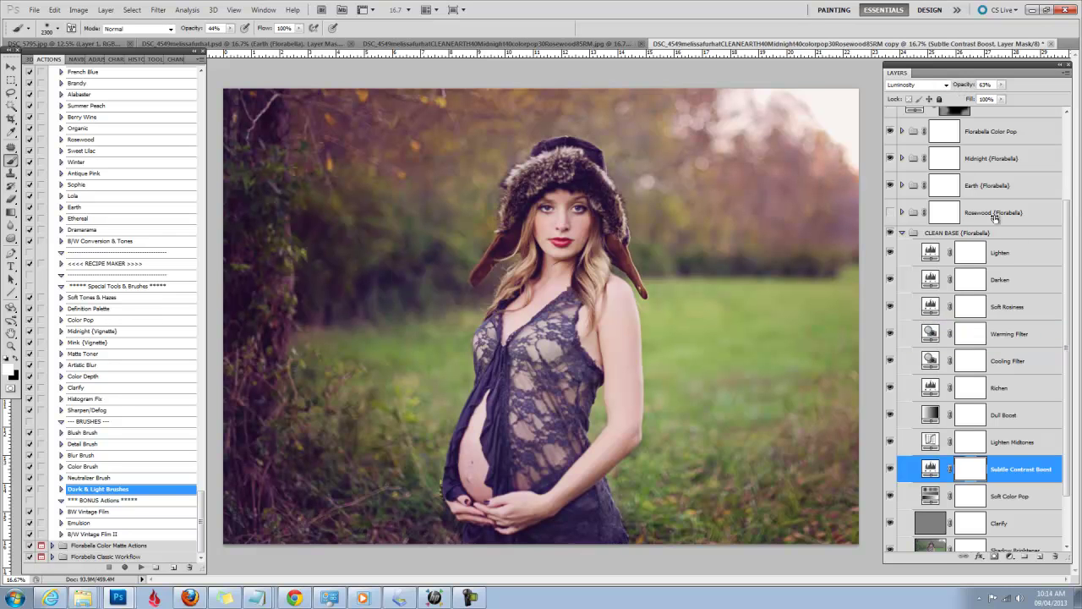
- Set the Soft Rosiness layer's opacity to 27% and the Lighten layer's opacity to 63% in the CLEAN BASE group
{"action": "left_click", "coordinate": [1021, 315]}
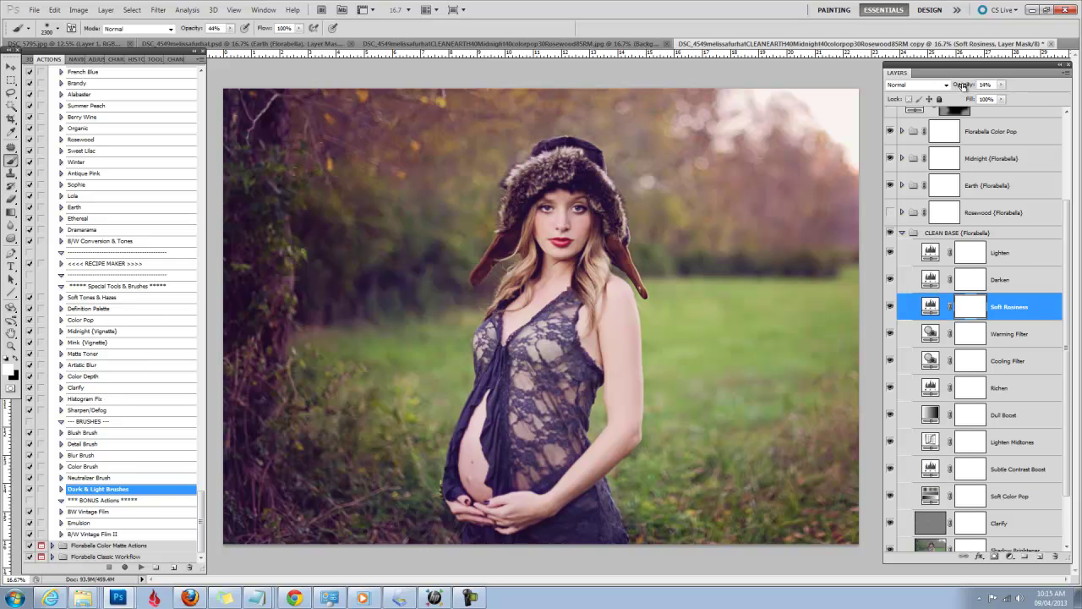
{"action": "left_click_drag", "start_coordinate": [962, 85], "coordinate": [967, 85]}
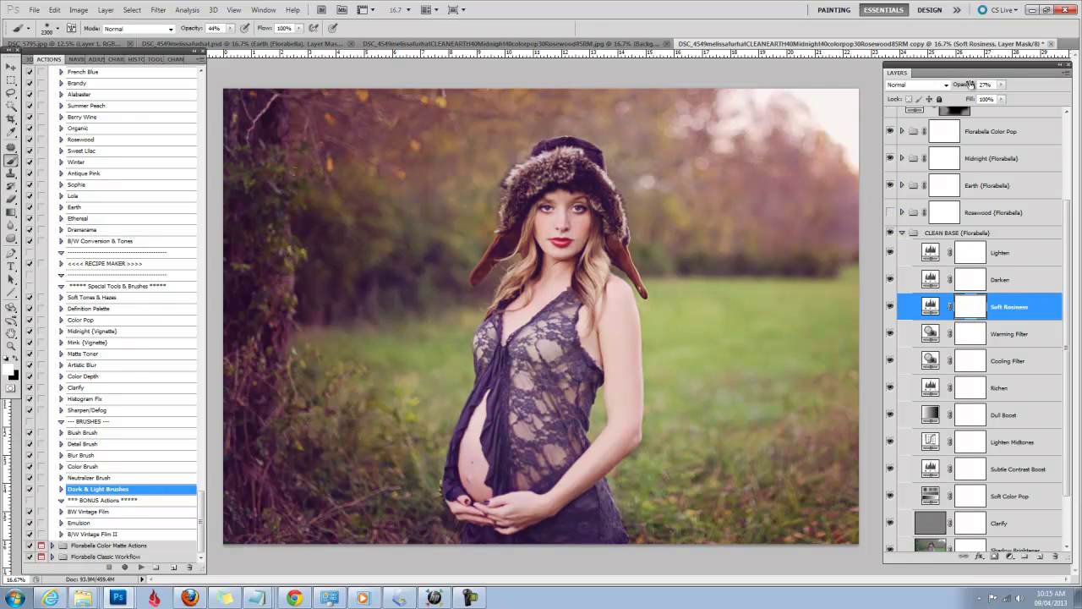
{"action": "left_click", "coordinate": [1010, 255]}
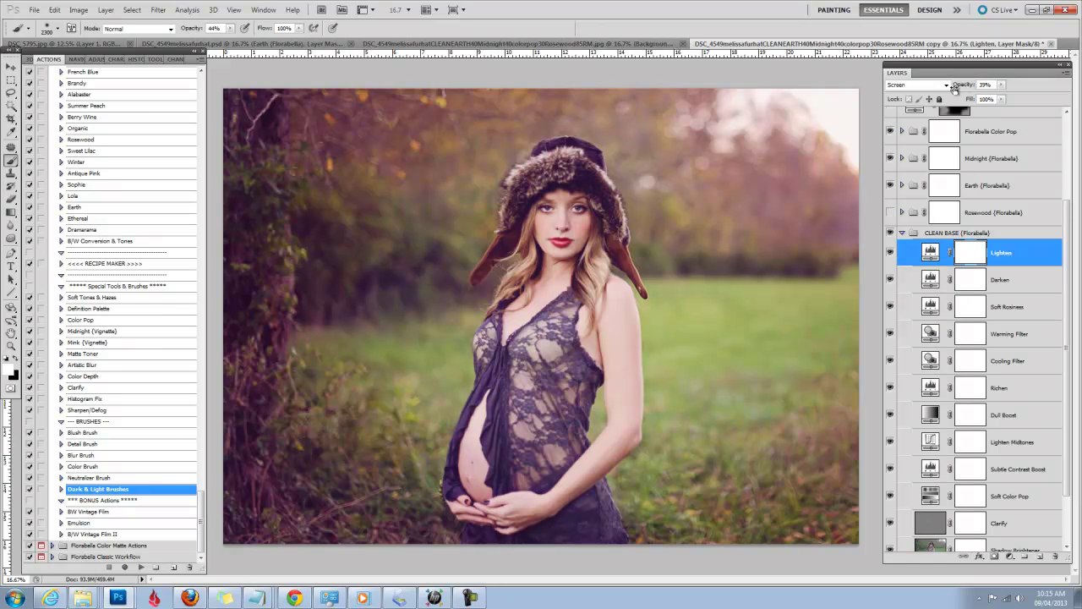
{"action": "mouse_move", "coordinate": [962, 87]}
{"action": "left_mouse_down"}
{"action": "mouse_move", "coordinate": [987, 85]}
{"action": "mouse_move", "coordinate": [975, 91]}
{"action": "left_mouse_up"}
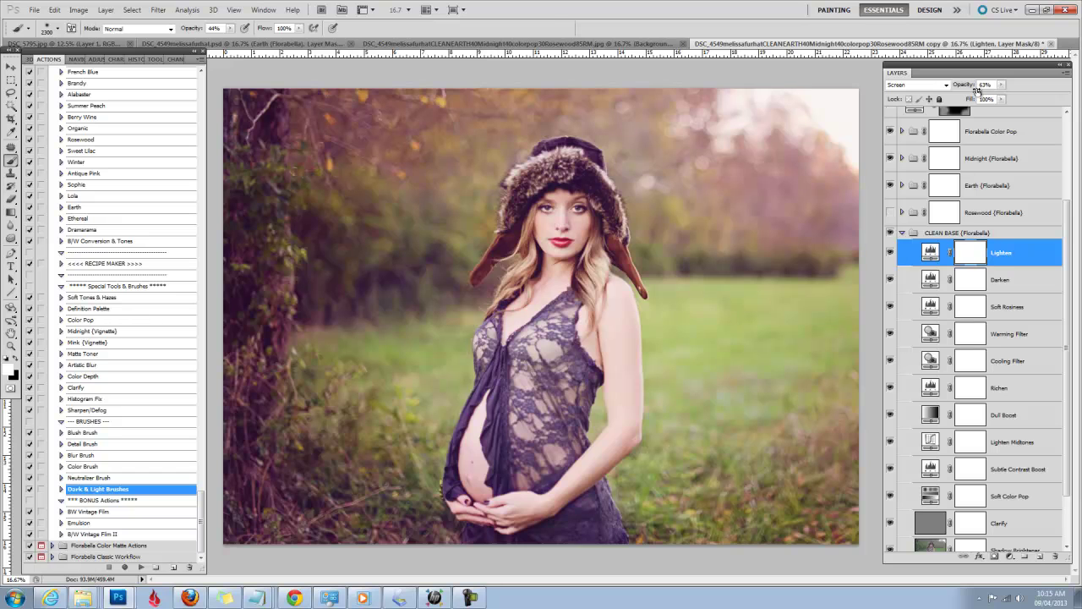
- Compare the edited photo with the original by showing only the Background layer and restoring all layers
{"action": "scroll", "coordinate": [964, 377], "scroll_direction": "down", "scroll_amount": 3}
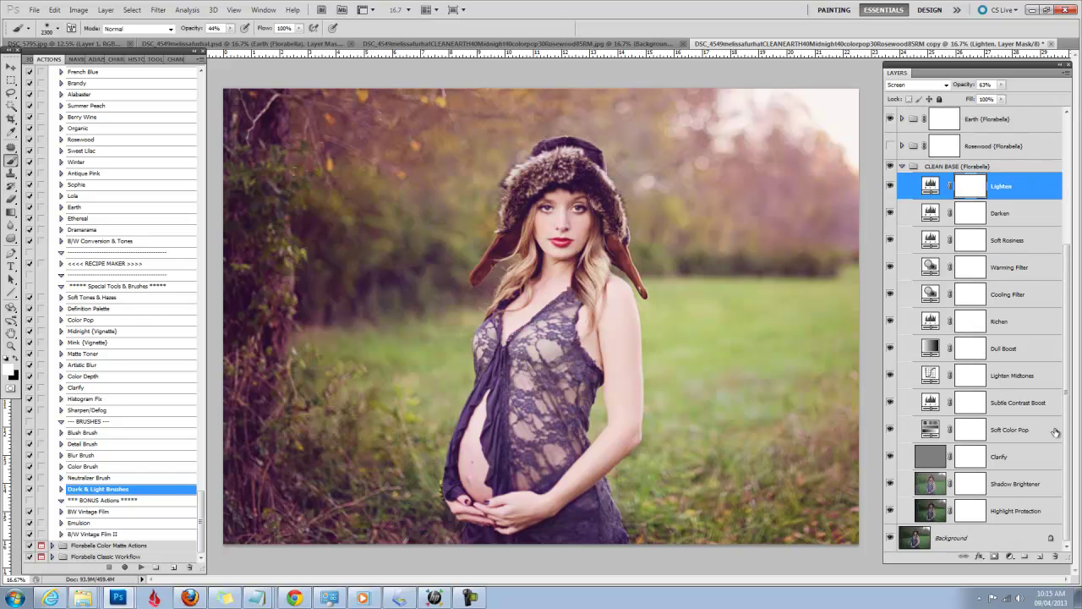
{"action": "left_click", "coordinate": [887, 542], "text": "alt"}
{"action": "left_click", "coordinate": [888, 542], "text": "alt"}
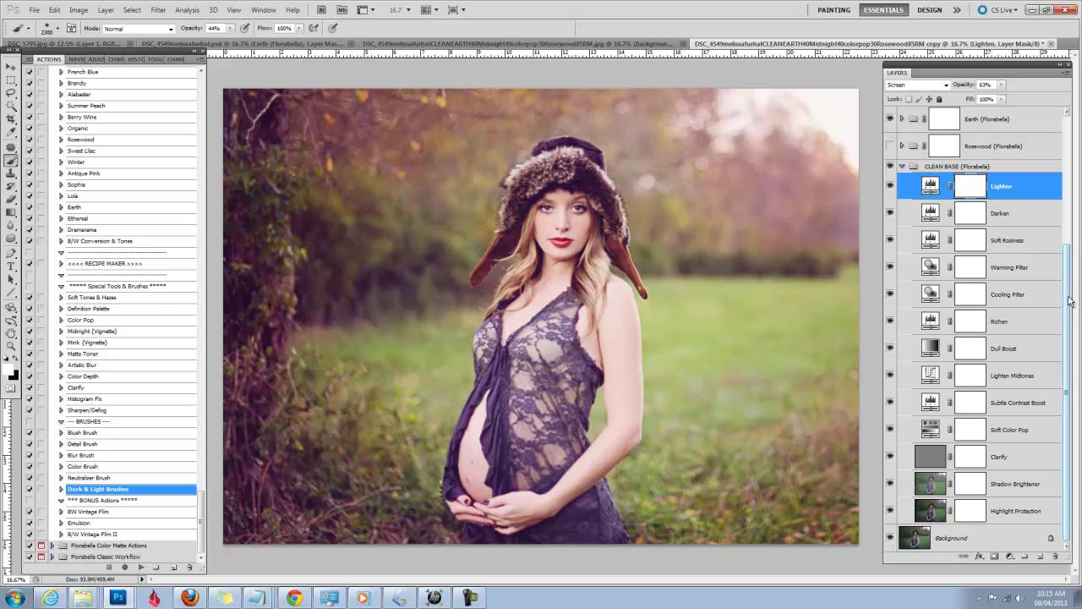
- Place the Burnished texture from the Florabella Textures III folder above the Light Brush layer in the portrait
{"action": "scroll", "coordinate": [1047, 288], "scroll_direction": "up", "scroll_amount": 5}
{"action": "left_click", "coordinate": [996, 124]}
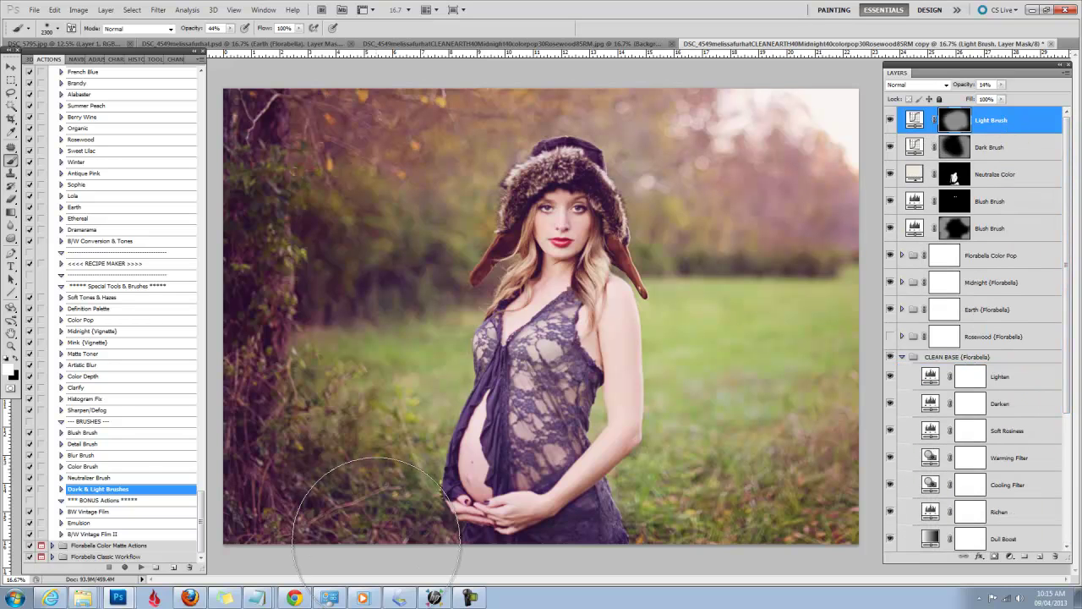
{"action": "right_click", "coordinate": [81, 600]}
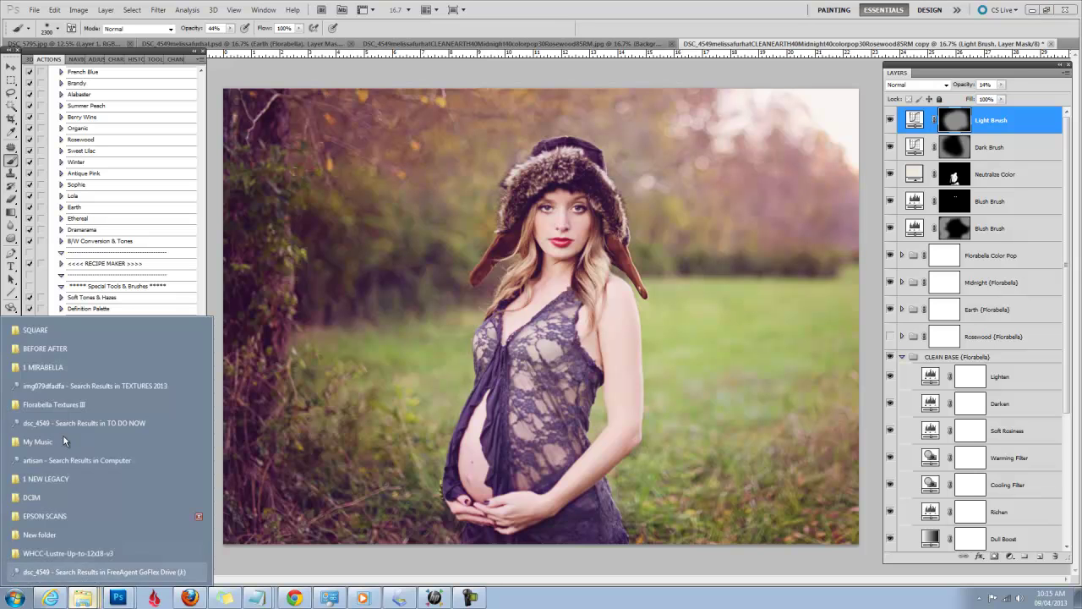
{"action": "left_click", "coordinate": [137, 404]}
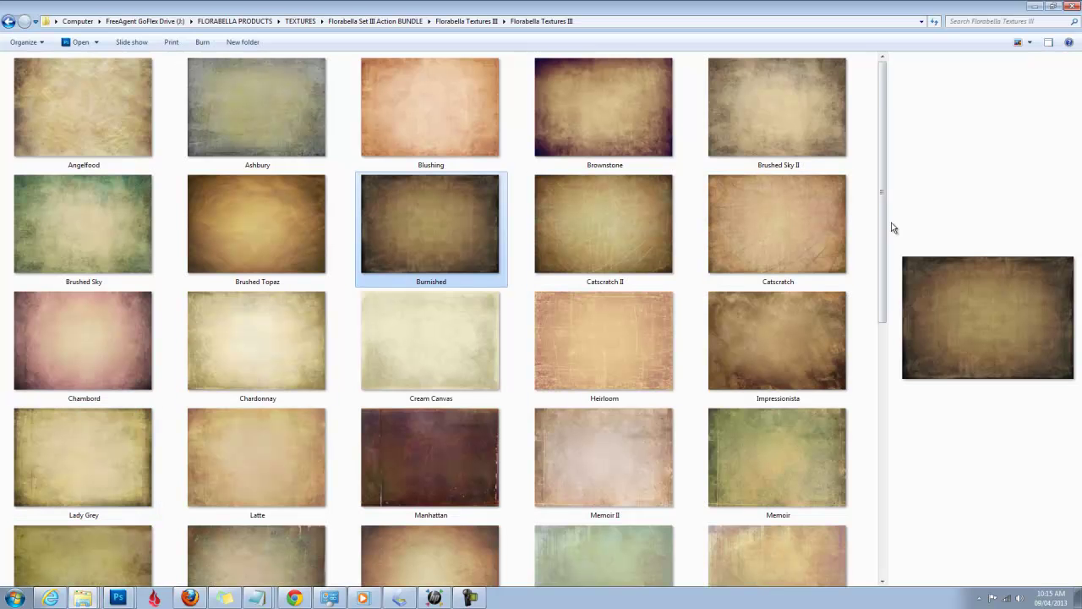
{"action": "mouse_move", "coordinate": [885, 237]}
{"action": "left_mouse_down"}
{"action": "mouse_move", "coordinate": [886, 427]}
{"action": "mouse_move", "coordinate": [881, 199]}
{"action": "left_mouse_up"}
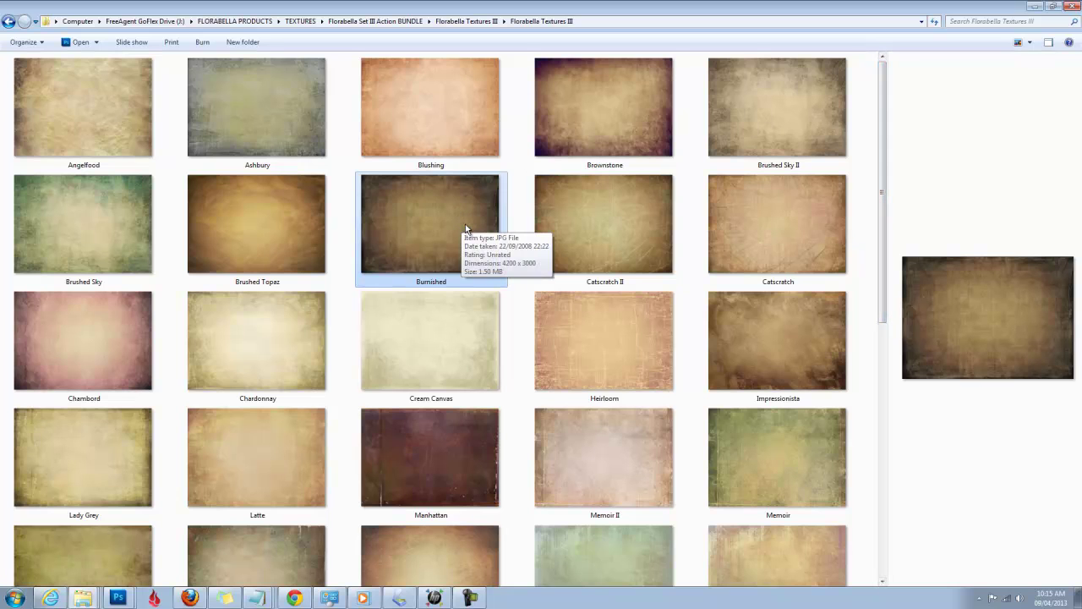
{"action": "left_click", "coordinate": [441, 209]}
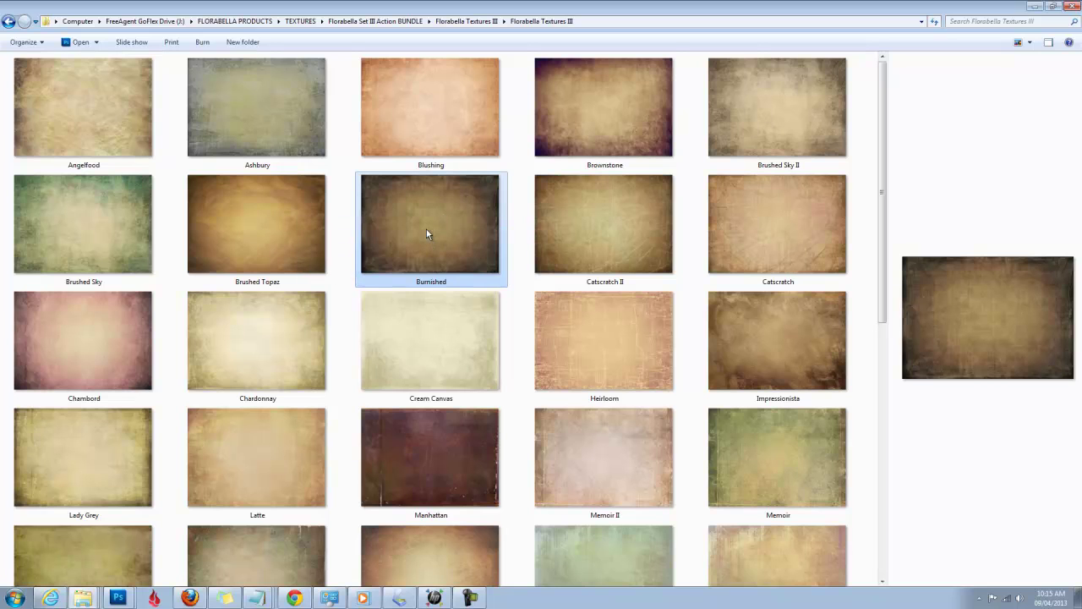
{"action": "left_click_drag", "start_coordinate": [456, 229], "coordinate": [586, 364]}
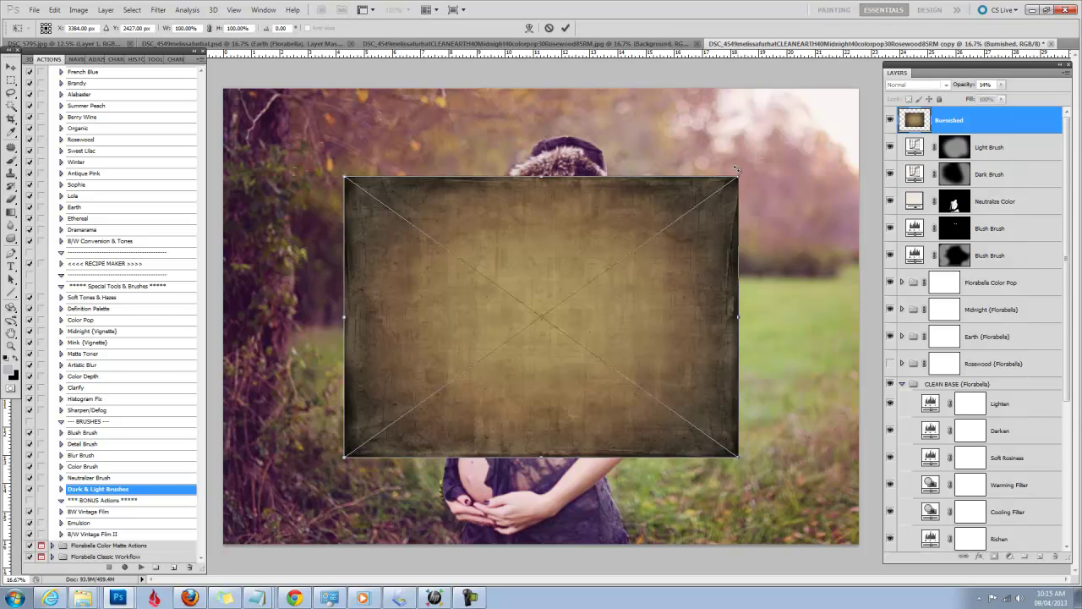
- Stretch the placed Burnished texture so that it covers the whole photo
{"action": "left_click_drag", "start_coordinate": [740, 175], "coordinate": [859, 88]}
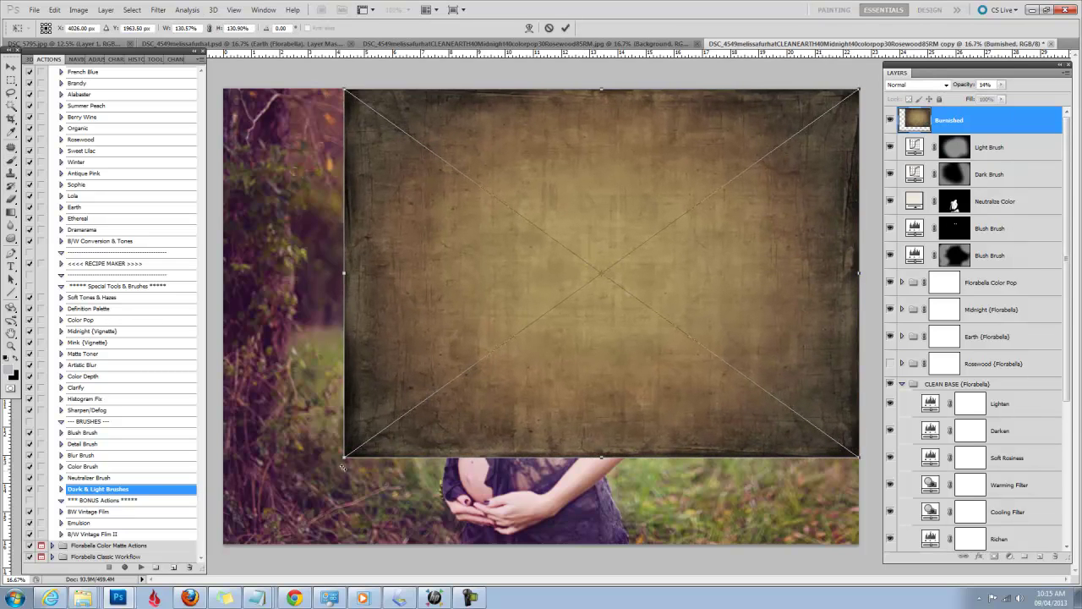
{"action": "left_click_drag", "start_coordinate": [317, 497], "coordinate": [224, 544]}
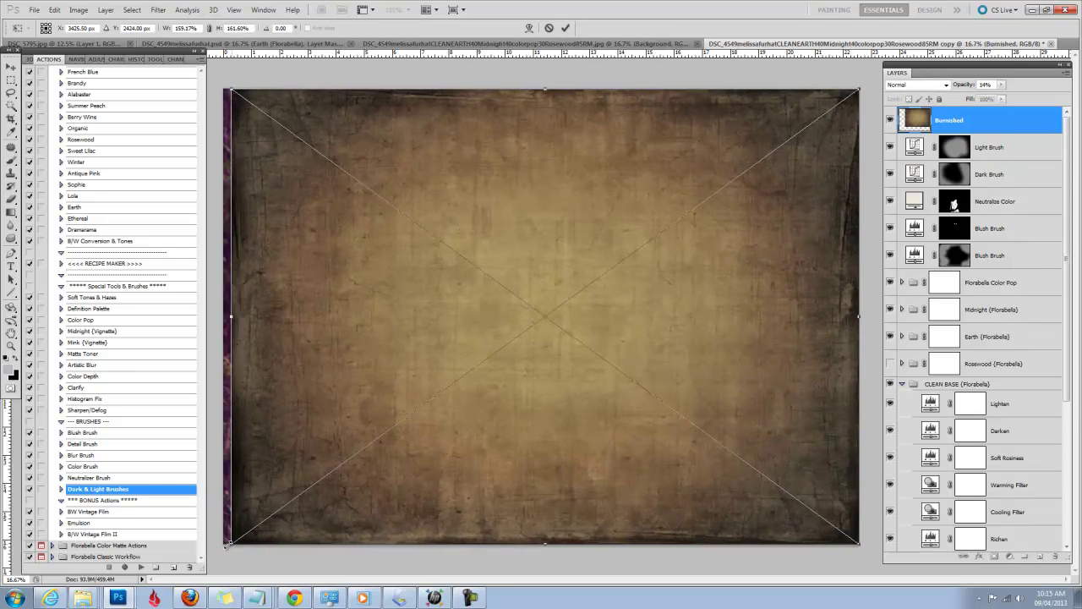
{"action": "left_click", "coordinate": [565, 28]}
- Blend the Burnished texture in Soft Light mode at 62% opacity
{"action": "left_click", "coordinate": [917, 85]}
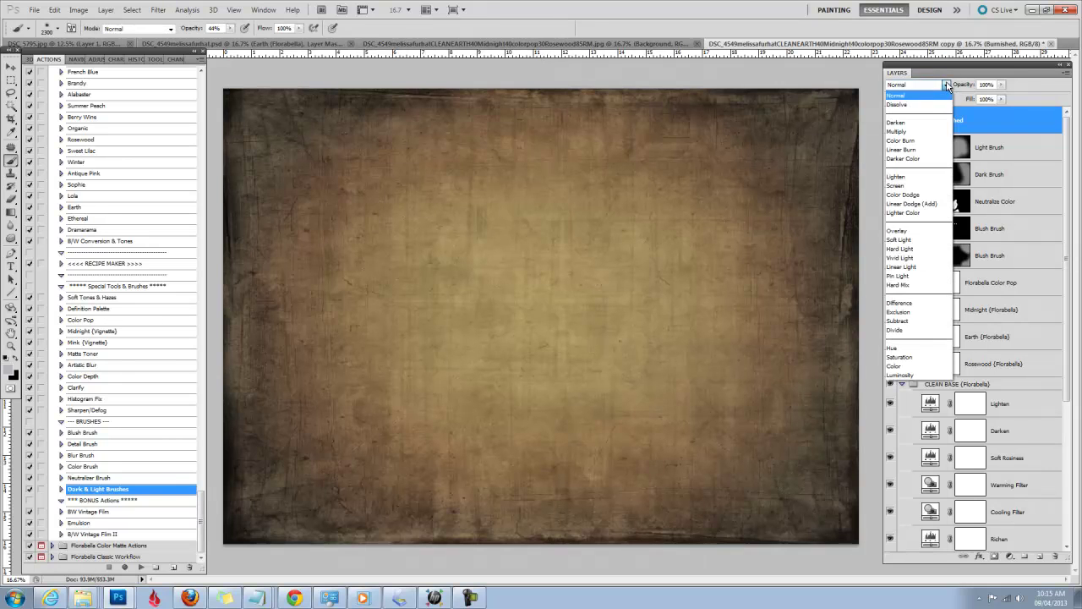
{"action": "left_click", "coordinate": [898, 241]}
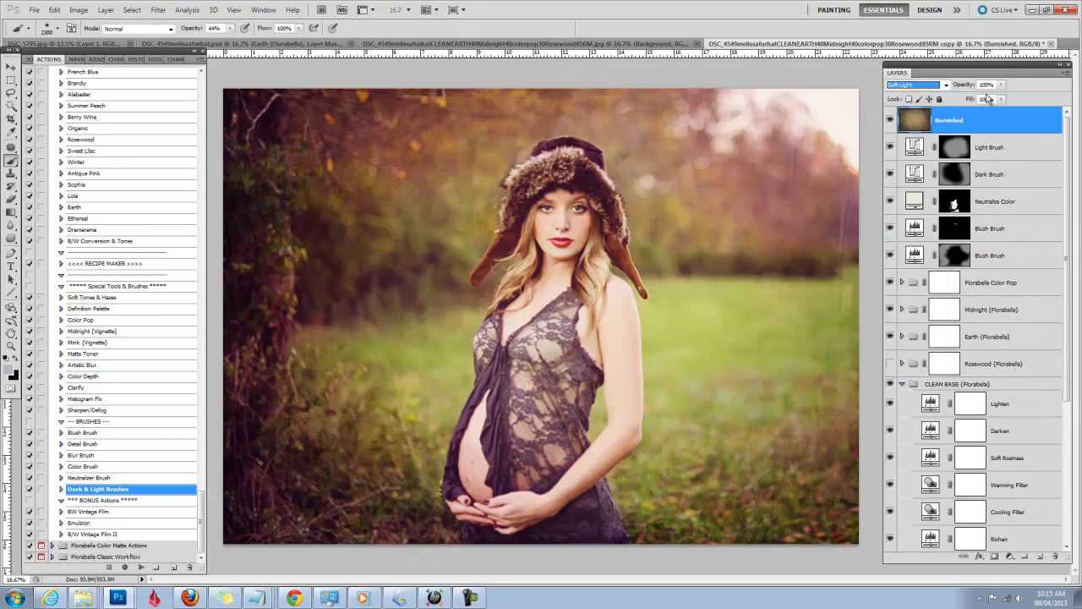
{"action": "left_click_drag", "start_coordinate": [964, 85], "coordinate": [874, 92]}
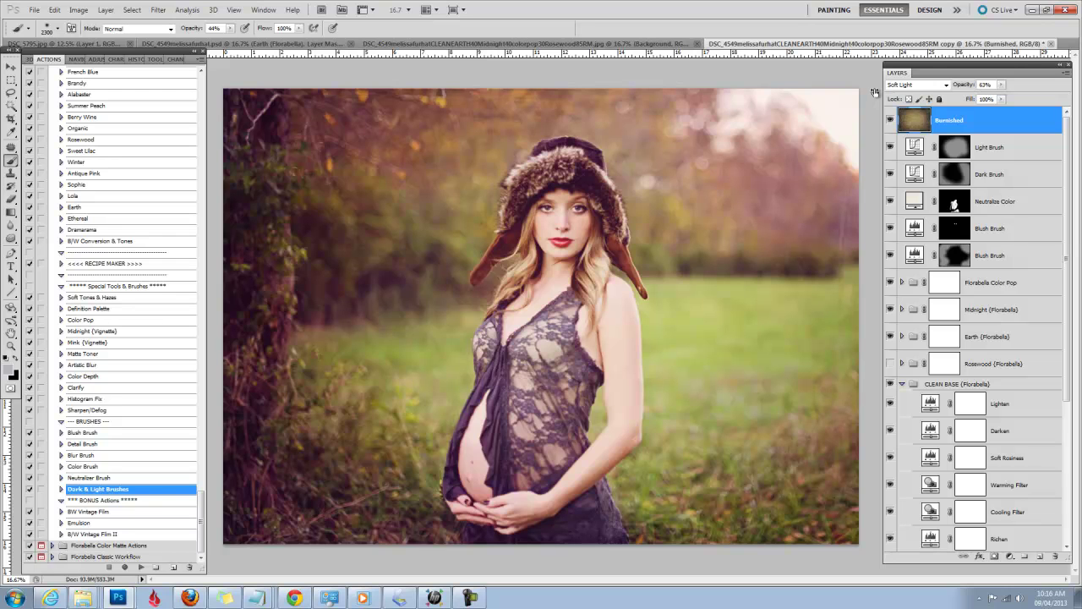
{"action": "left_click_drag", "start_coordinate": [875, 92], "coordinate": [874, 92]}
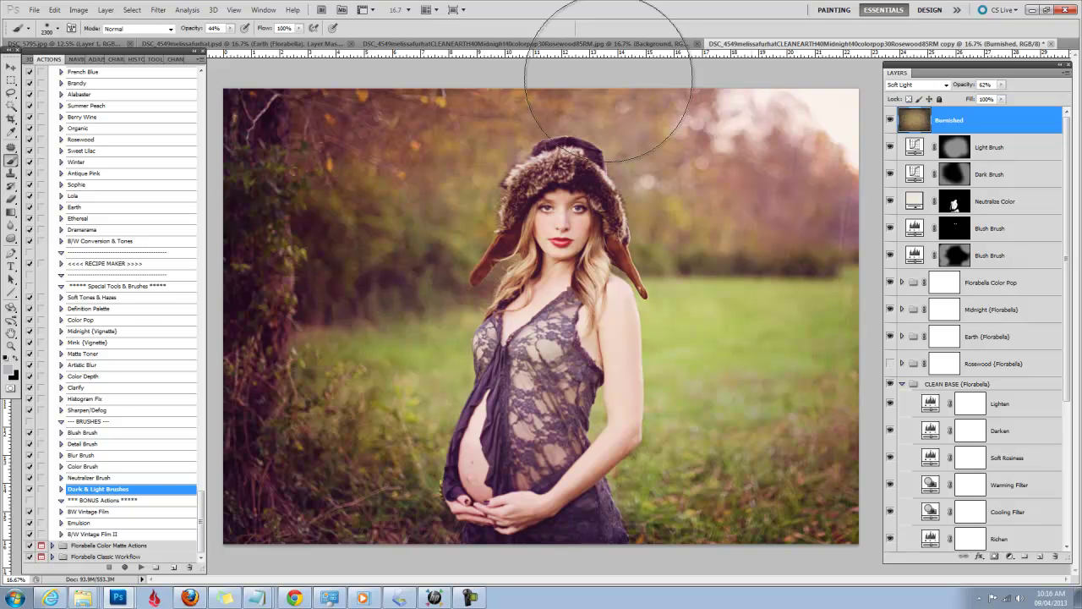
- Desaturate the Burnished texture layer
{"action": "left_click", "coordinate": [88, 13]}
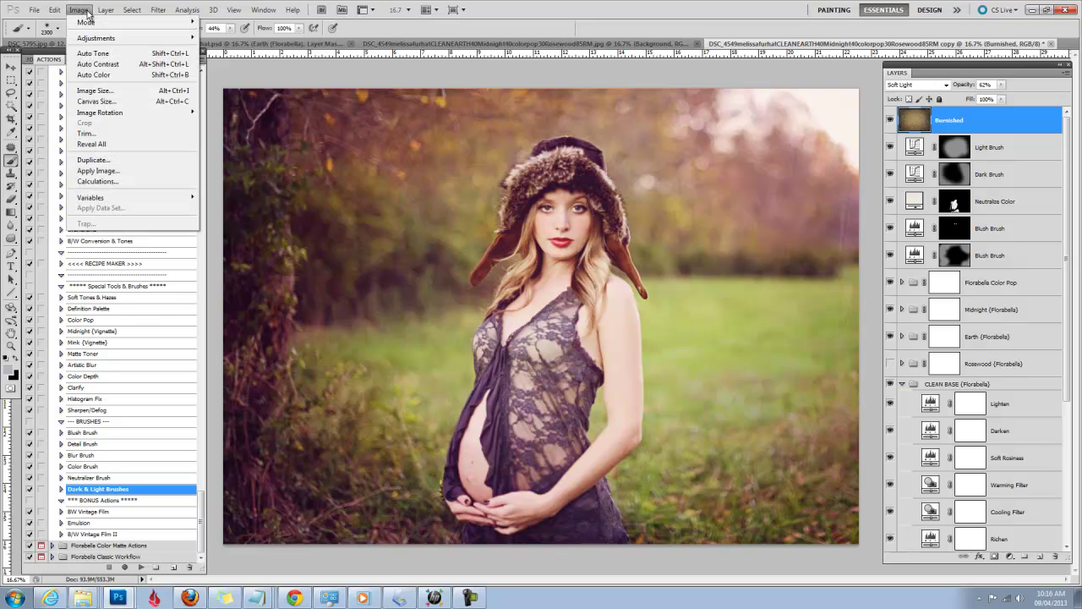
{"action": "mouse_move", "coordinate": [127, 38]}
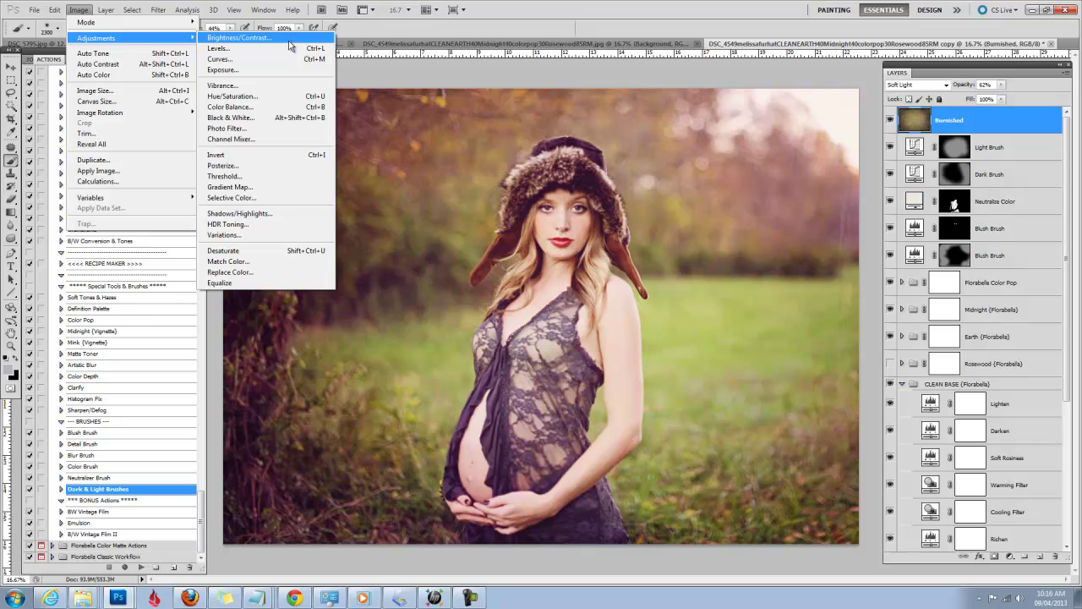
{"action": "left_click", "coordinate": [260, 254]}
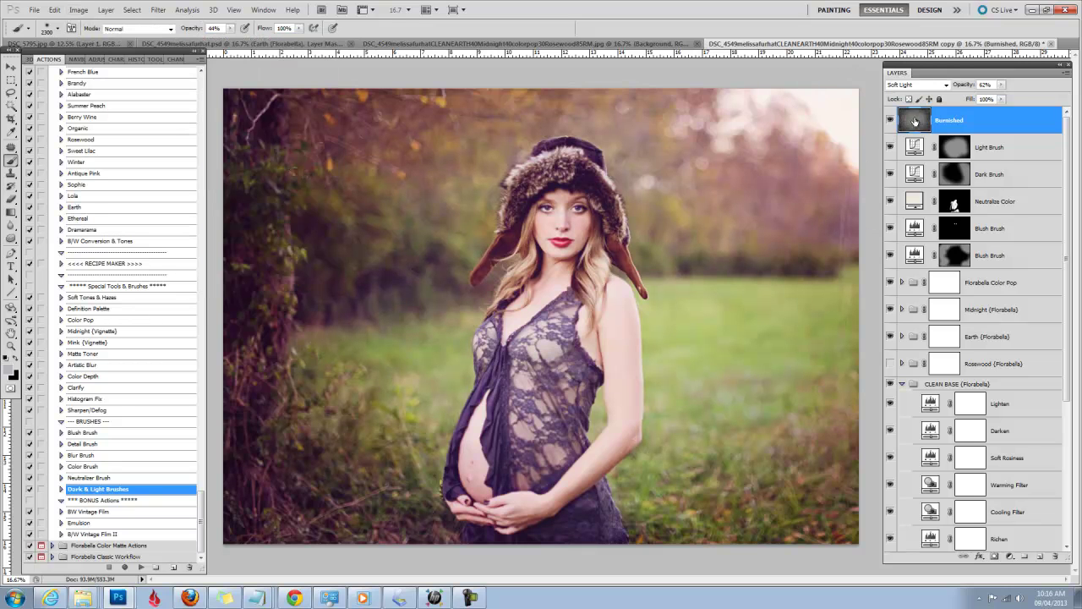
- Partially fade the desaturation of the Burnished texture so that it keeps some of its colour
{"action": "left_click", "coordinate": [59, 10]}
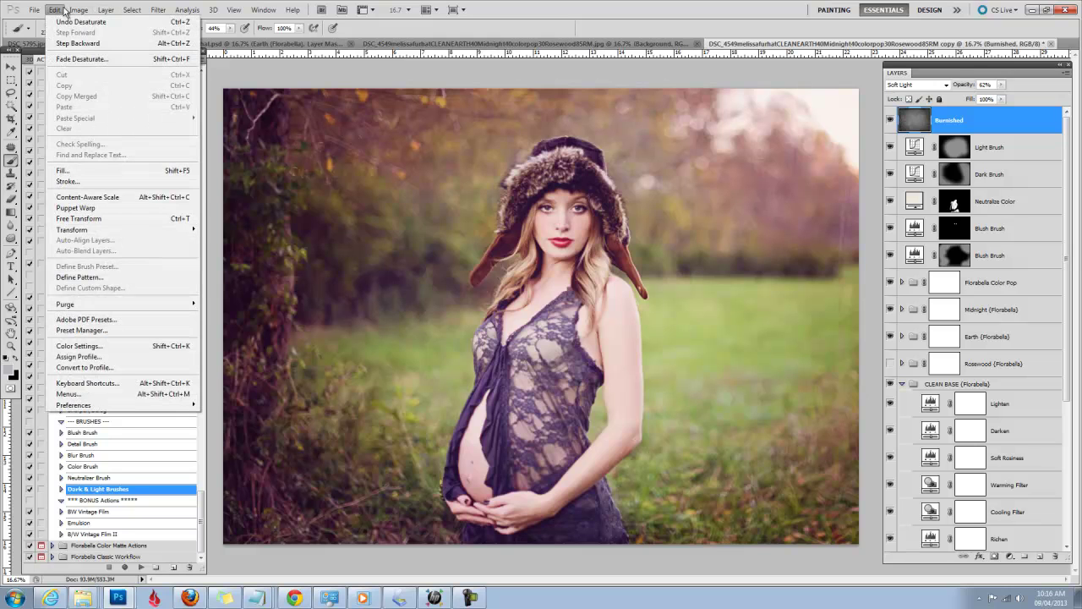
{"action": "left_click", "coordinate": [82, 60]}
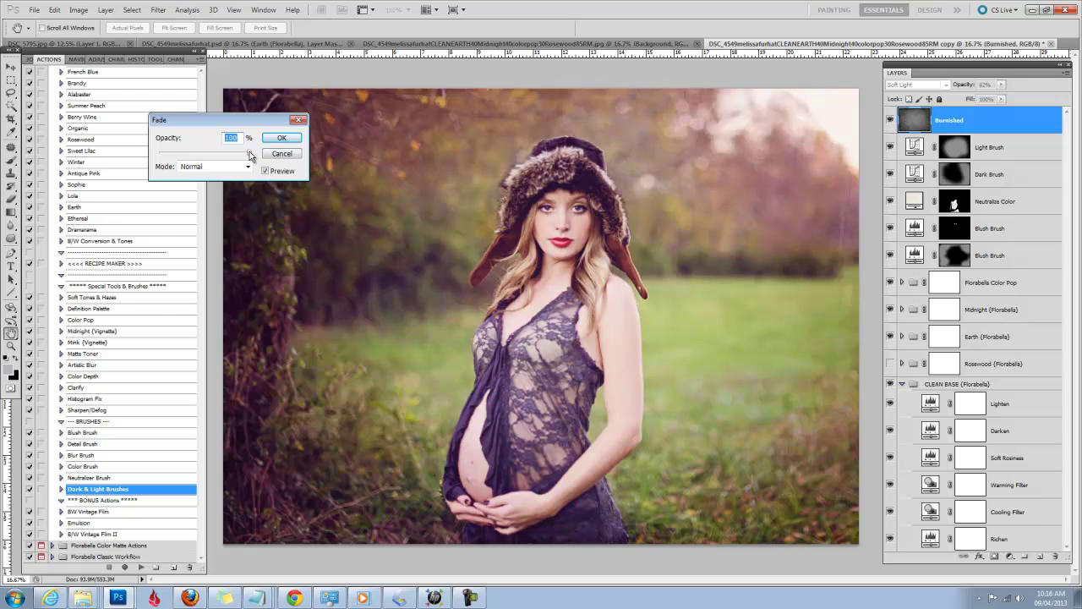
{"action": "left_click_drag", "start_coordinate": [250, 157], "coordinate": [115, 158]}
{"action": "left_click_drag", "start_coordinate": [159, 153], "coordinate": [211, 157]}
{"action": "left_click", "coordinate": [281, 138]}
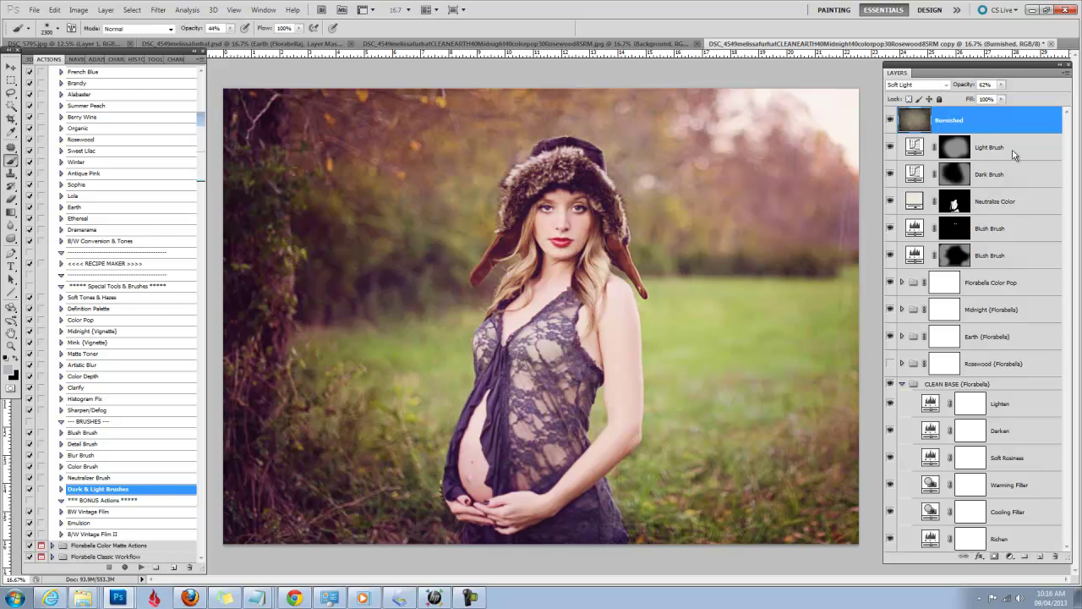
- Compare the photo with and without the Burnished texture in Soft Light mode
{"action": "left_click", "coordinate": [947, 87]}
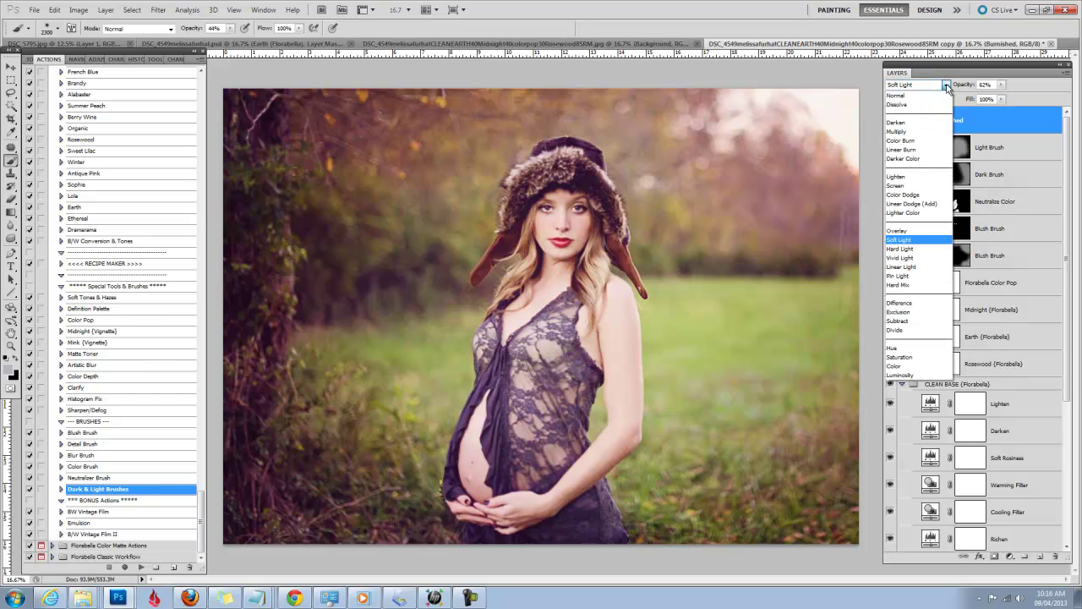
{"action": "left_click", "coordinate": [913, 245]}
{"action": "left_click", "coordinate": [889, 120]}
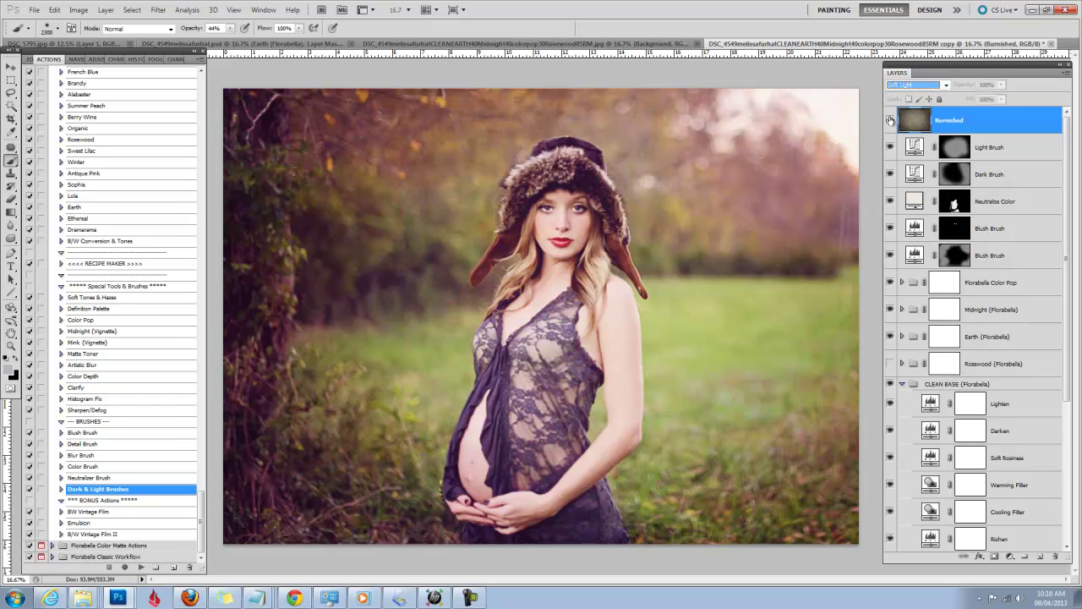
{"action": "left_click", "coordinate": [890, 120]}
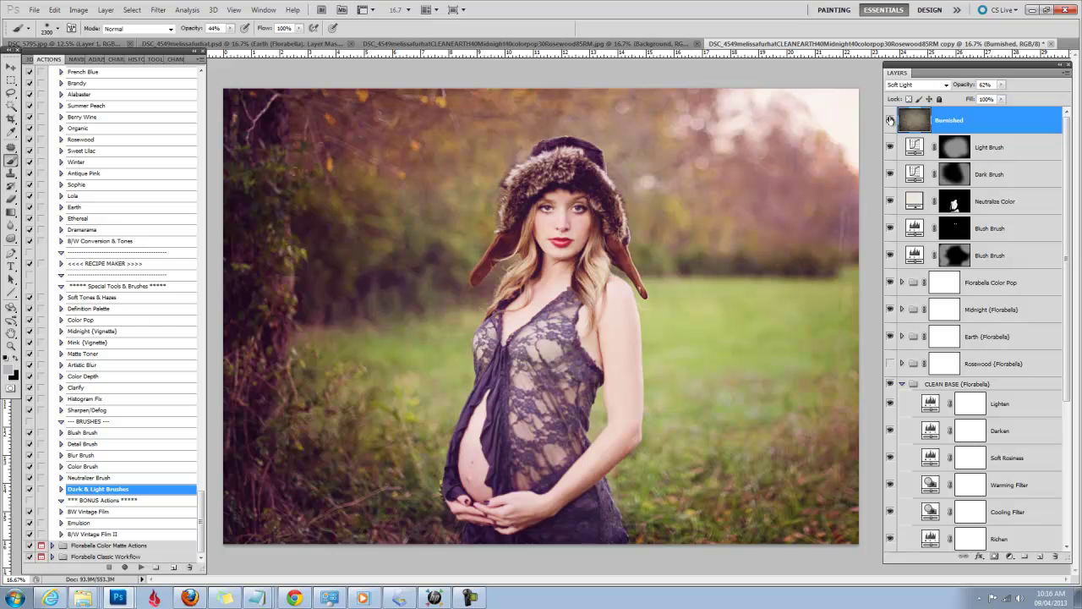
- Try the Burnished texture in Overlay mode at 55% opacity
{"action": "left_click", "coordinate": [930, 86]}
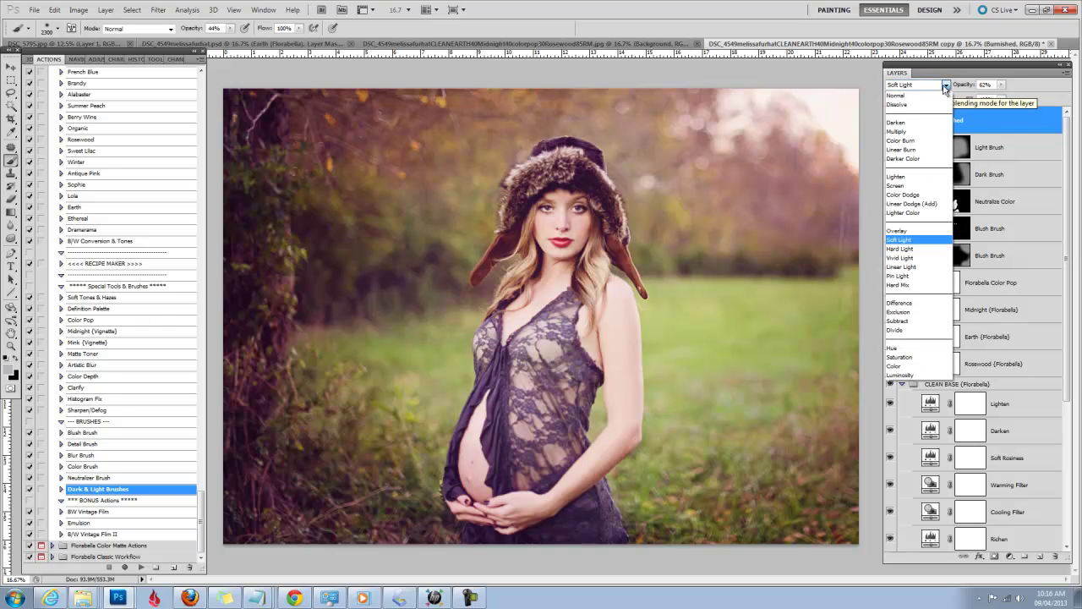
{"action": "left_click", "coordinate": [917, 230]}
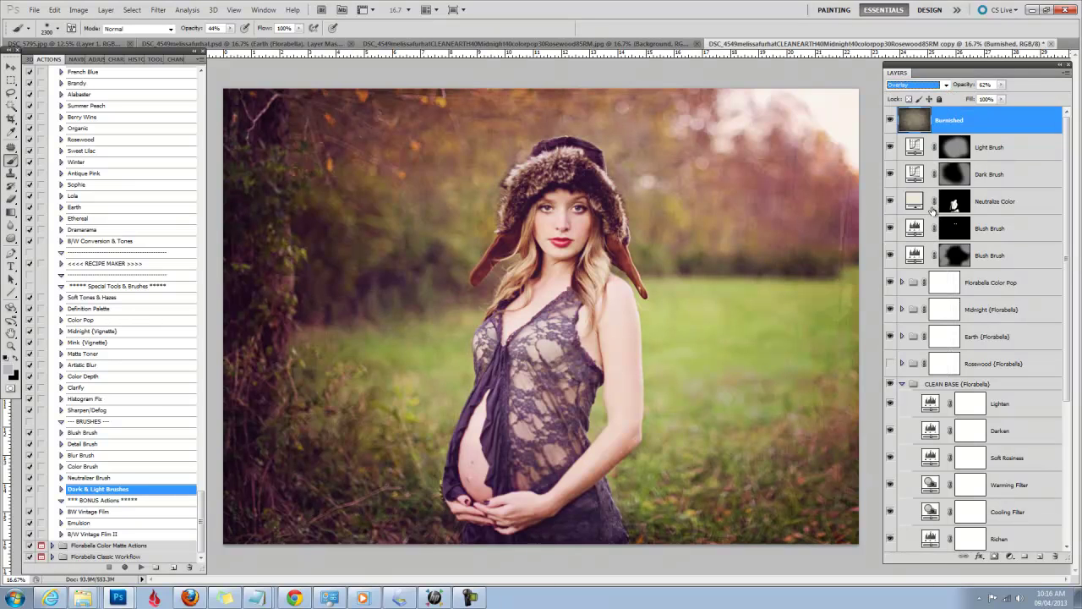
{"action": "left_click_drag", "start_coordinate": [965, 86], "coordinate": [960, 85]}
{"action": "left_click_drag", "start_coordinate": [962, 86], "coordinate": [961, 85]}
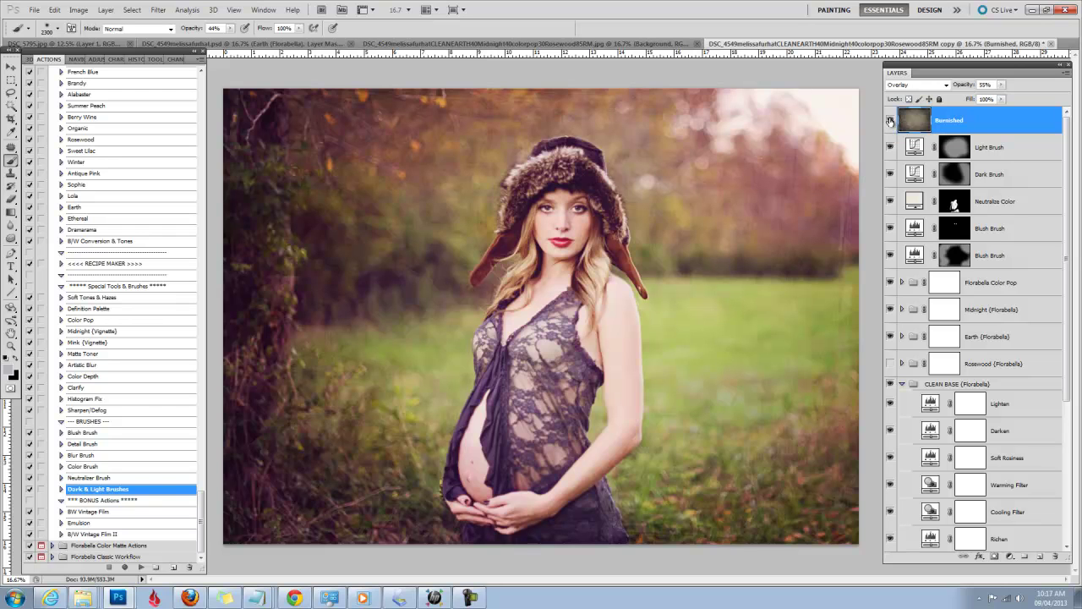
- Show the Burnished texture in Normal mode at 100% opacity and sample its light central colour with the Eyedropper tool
{"action": "left_click", "coordinate": [947, 88]}
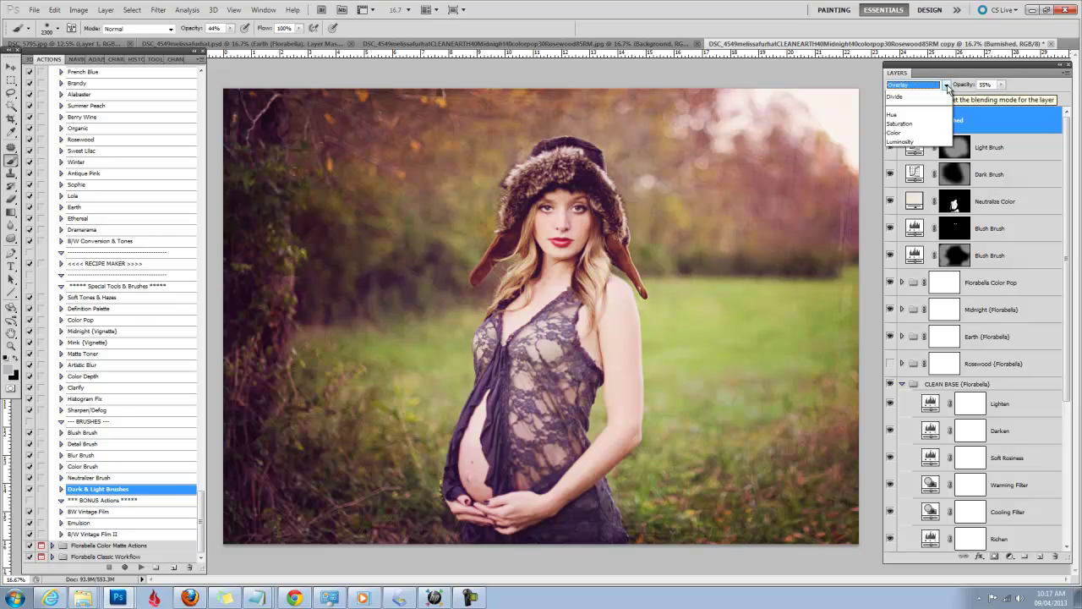
{"action": "left_click", "coordinate": [939, 85]}
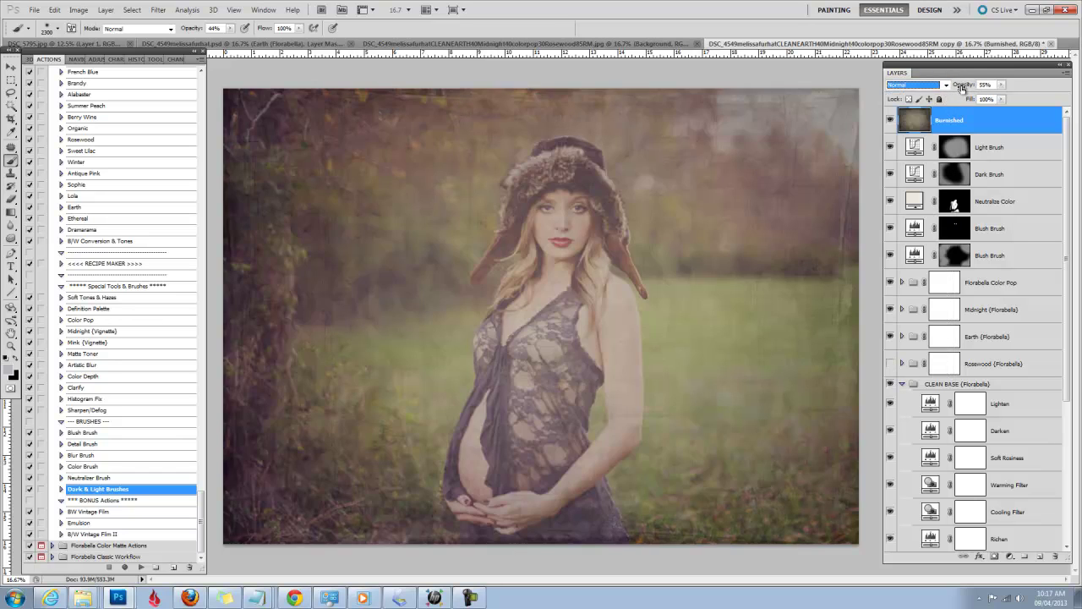
{"action": "left_click_drag", "start_coordinate": [962, 88], "coordinate": [1051, 87]}
{"action": "left_click", "coordinate": [13, 132]}
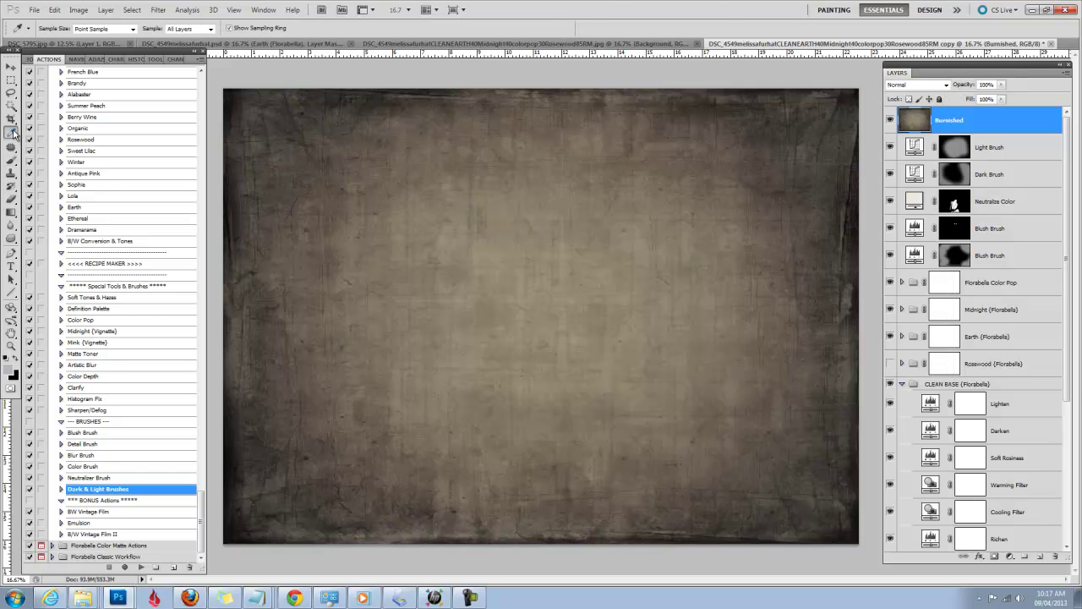
{"action": "right_click", "coordinate": [13, 133]}
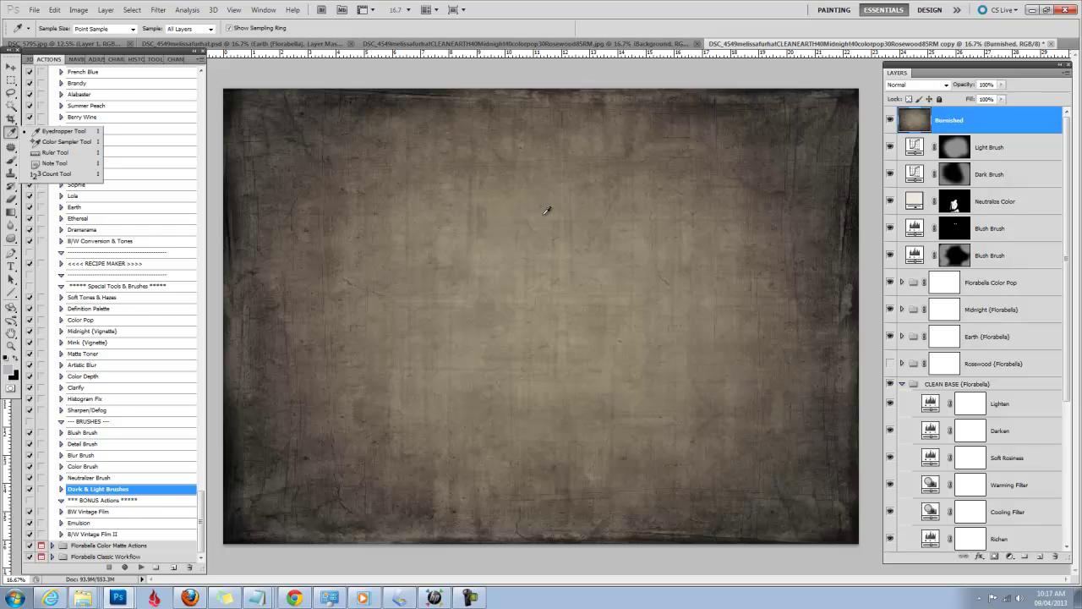
{"action": "left_click", "coordinate": [547, 210]}
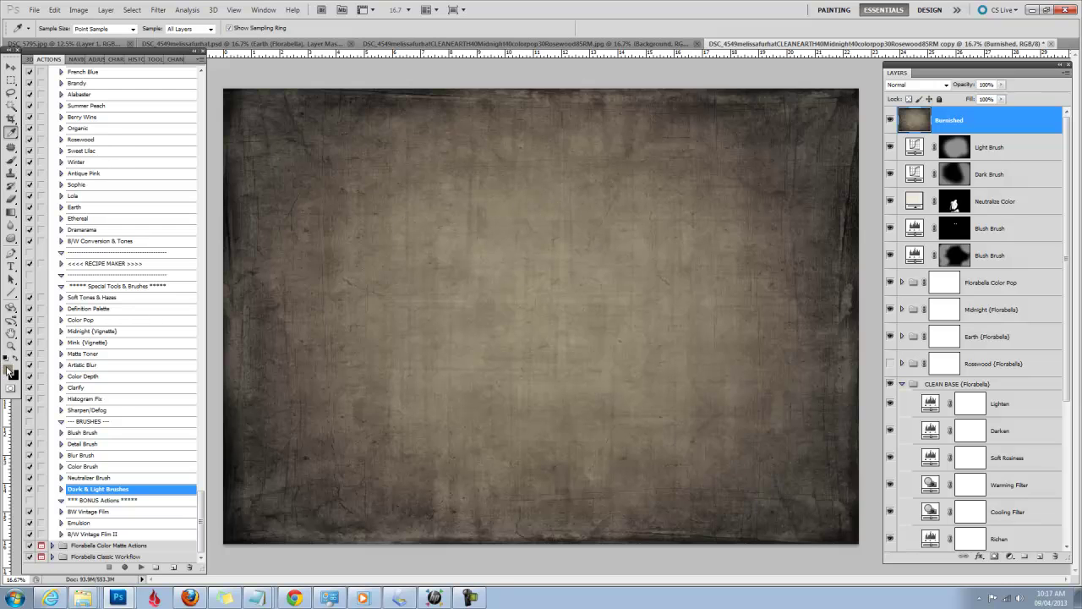
- Set the Burnished texture to Soft Light mode at 73% opacity
{"action": "left_click", "coordinate": [940, 86]}
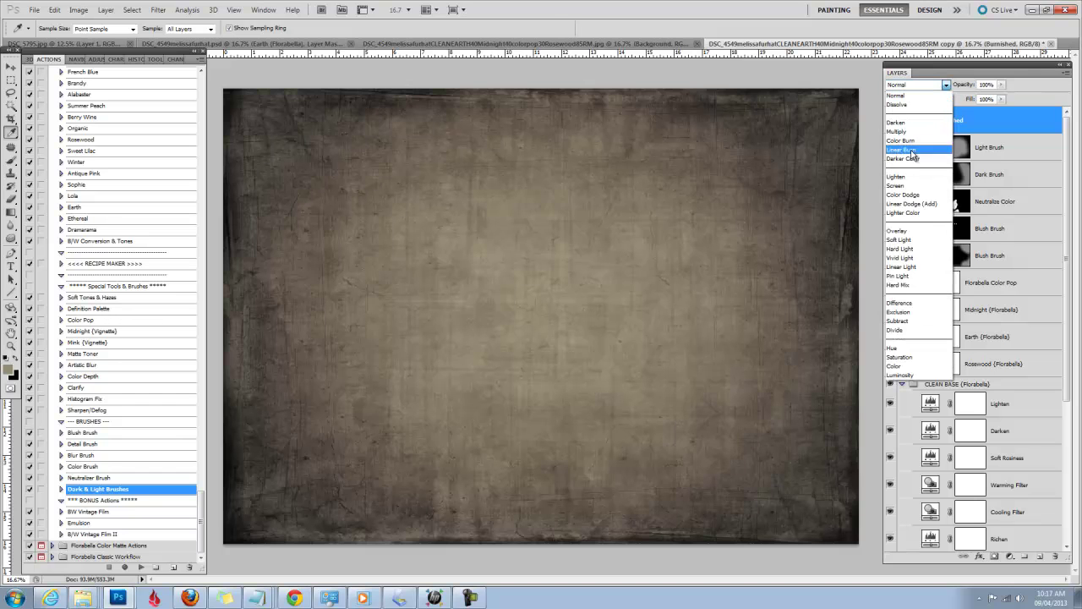
{"action": "left_click", "coordinate": [899, 240]}
{"action": "mouse_move", "coordinate": [964, 85]}
{"action": "left_mouse_down"}
{"action": "mouse_move", "coordinate": [949, 88]}
{"action": "mouse_move", "coordinate": [960, 88]}
{"action": "left_mouse_up"}
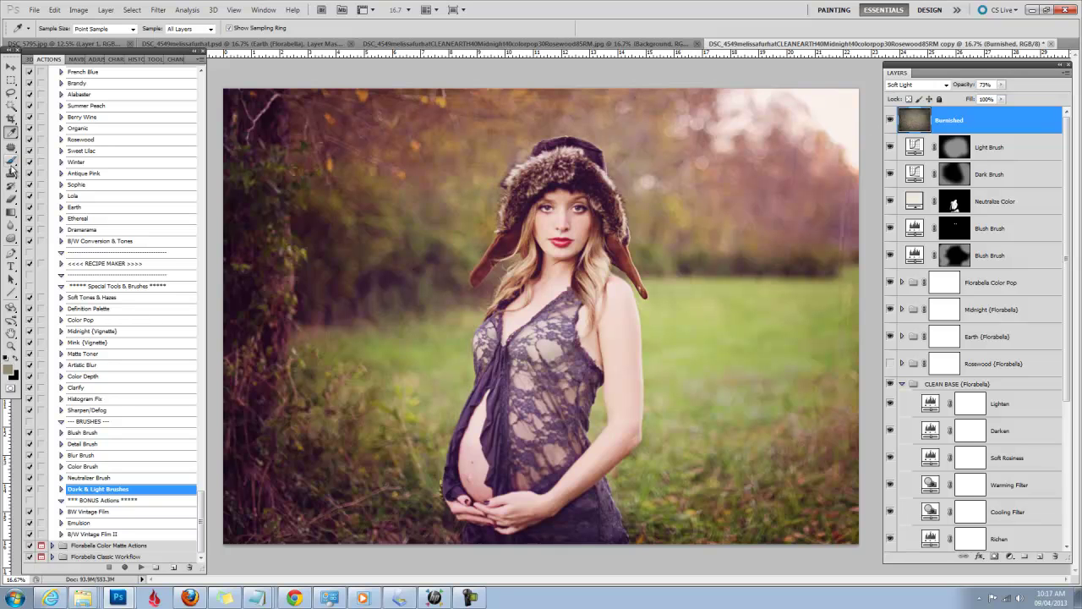
- Paint the sampled colour over the woman on the Burnished layer with an 800 px brush at 100% opacity, and check the layer's effect
{"action": "left_click", "coordinate": [11, 160]}
{"action": "key", "text": "bracketleft"}
{"action": "key", "text": "bracketleft"}
{"action": "key", "text": "bracketleft"}
{"action": "key", "text": "bracketleft"}
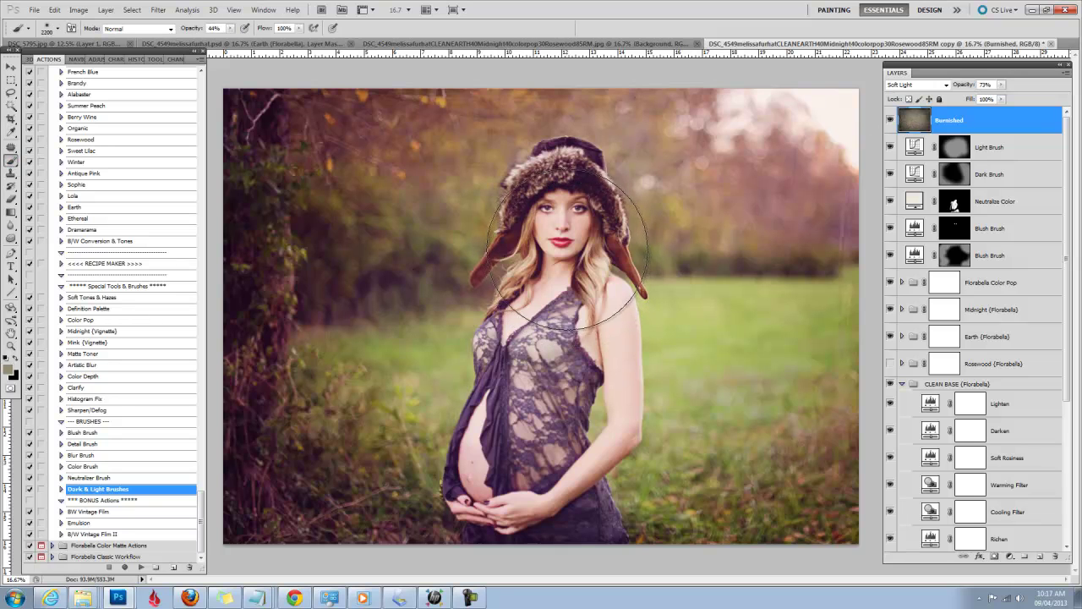
{"action": "key", "text": "bracketleft"}
{"action": "key", "text": "bracketleft"}
{"action": "key", "text": "bracketleft"}
{"action": "key", "text": "bracketleft"}
{"action": "key", "text": "bracketleft"}
{"action": "key", "text": "bracketleft"}
{"action": "left_click_drag", "start_coordinate": [195, 33], "coordinate": [272, 30]}
{"action": "key", "text": "bracketleft"}
{"action": "key", "text": "bracketleft"}
{"action": "key", "text": "bracketleft"}
{"action": "key", "text": "bracketleft"}
{"action": "key", "text": "bracketleft"}
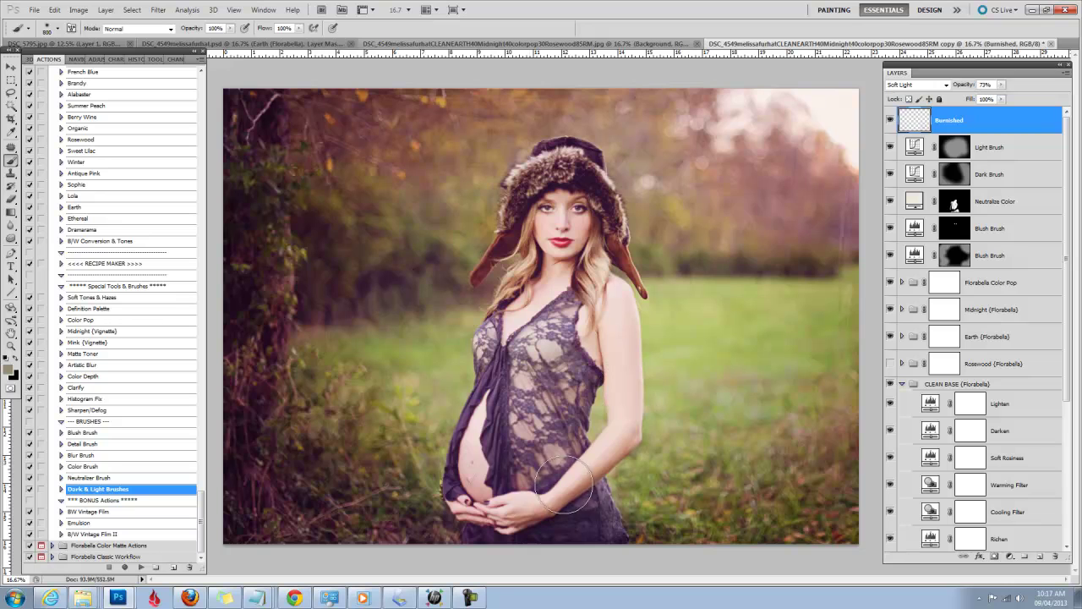
{"action": "left_click", "coordinate": [890, 121]}
{"action": "left_click", "coordinate": [889, 120]}
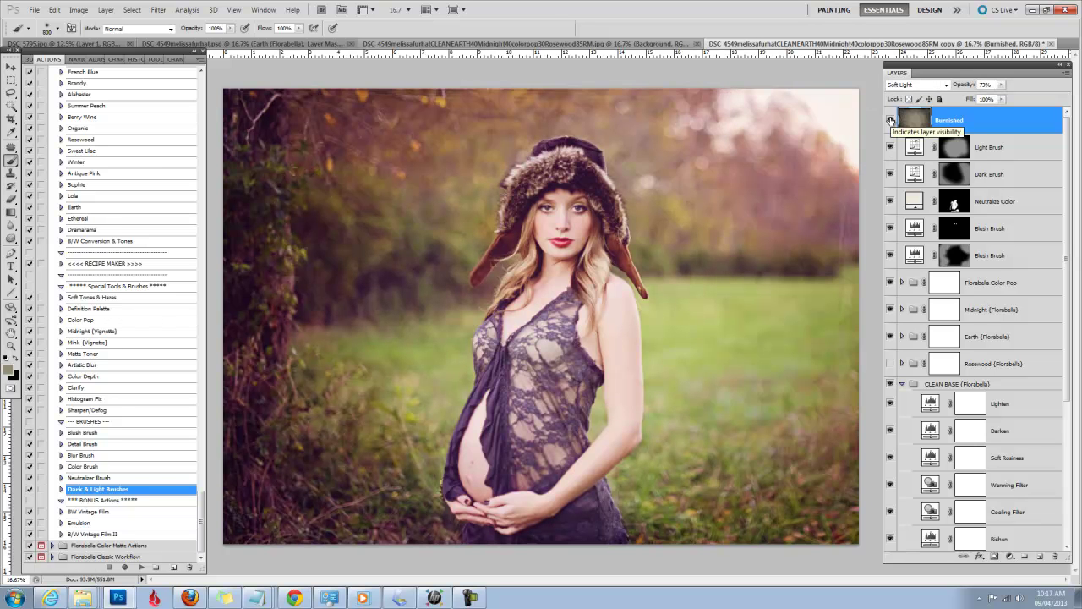